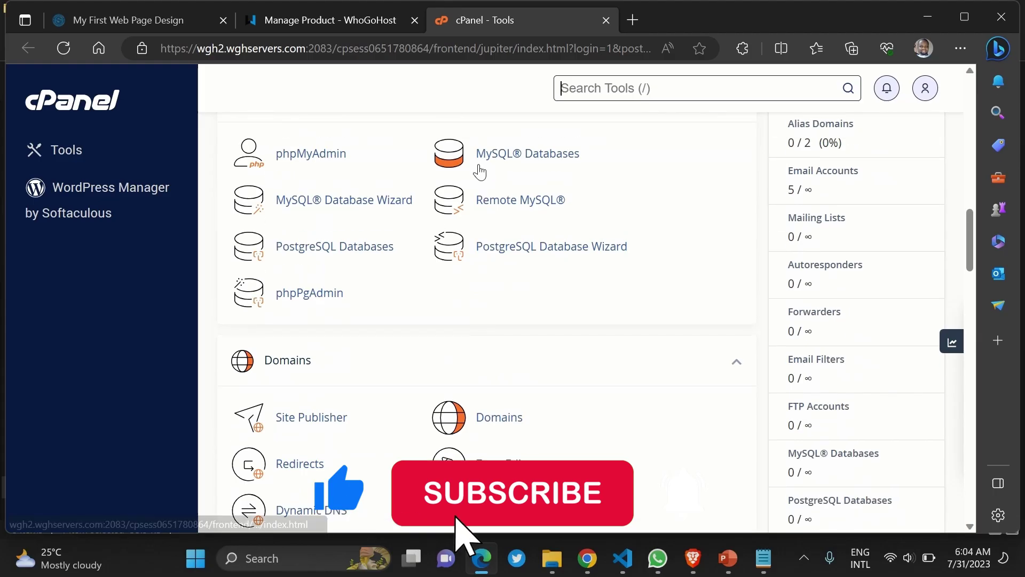
# Step: Open the public_html folder in cPanel's File Manager
pyautogui.scroll(6, 477, 169)
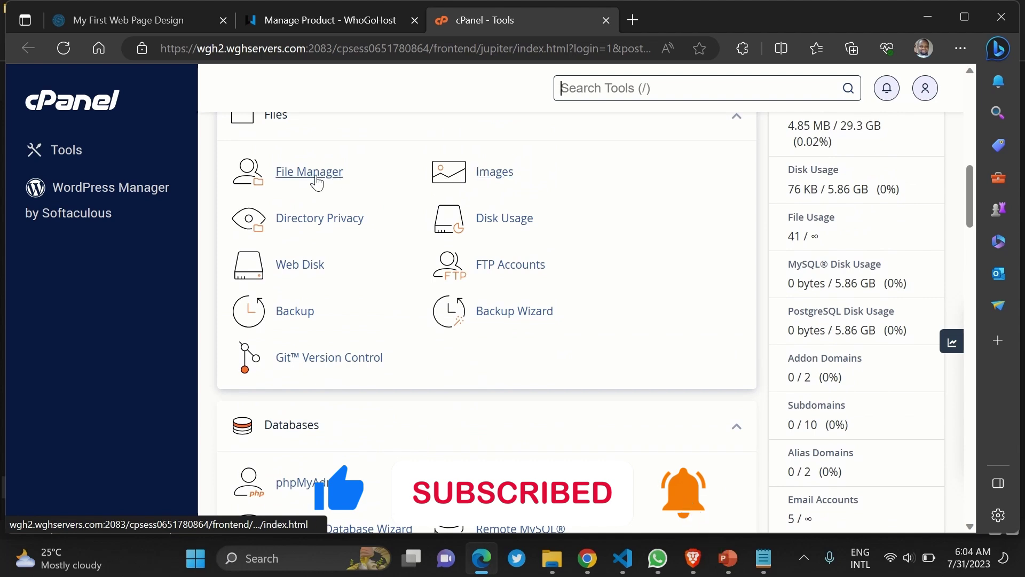
pyautogui.click(298, 178)
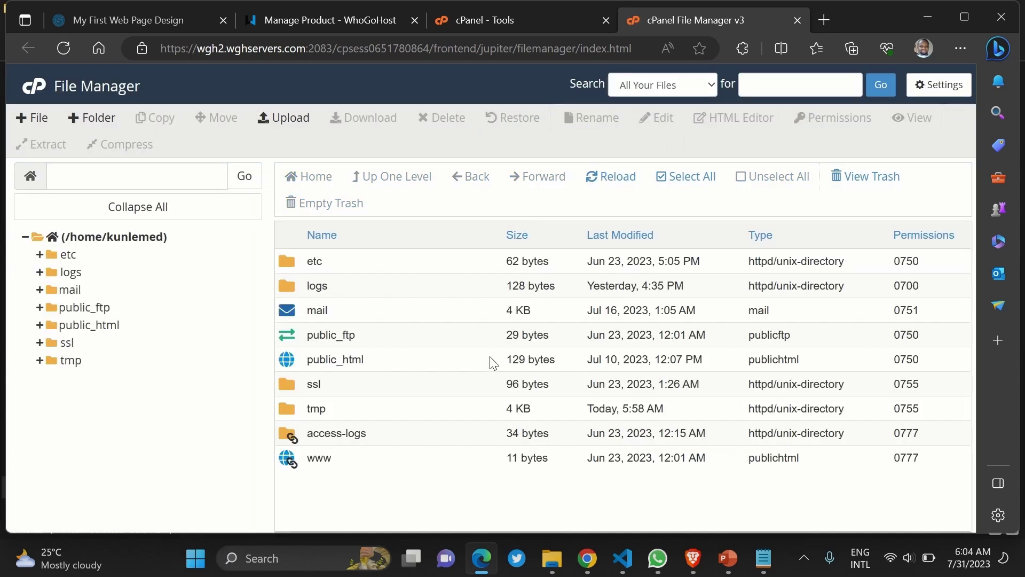
pyautogui.click(289, 368)
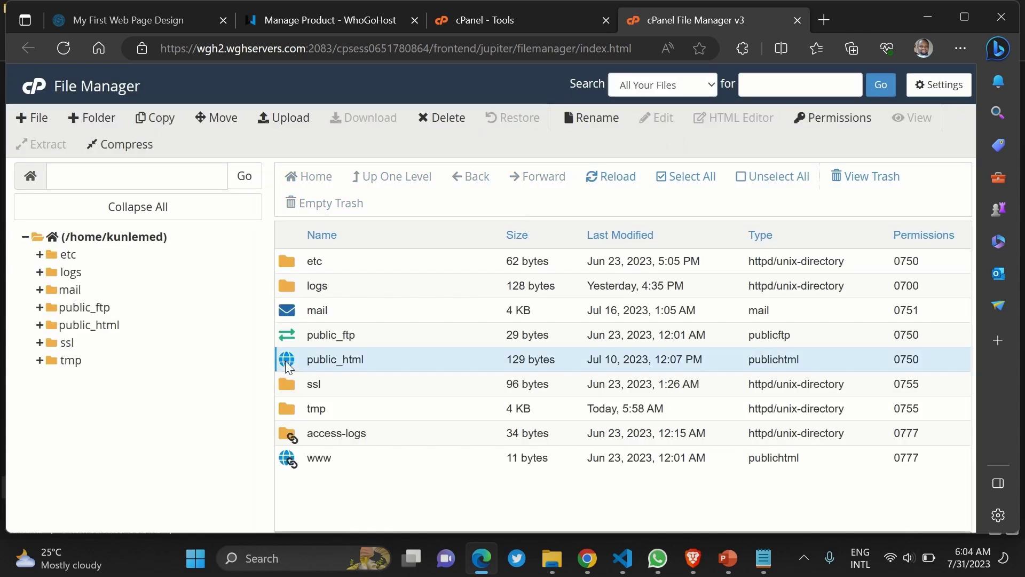
pyautogui.doubleClick(289, 367)
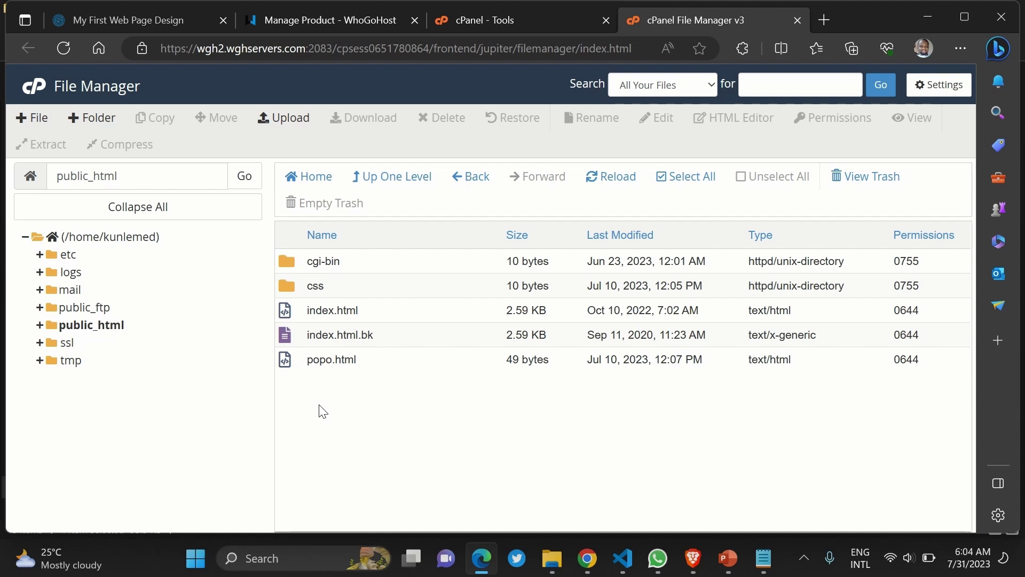
pyautogui.moveTo(322, 411); pyautogui.dragTo(315, 359)
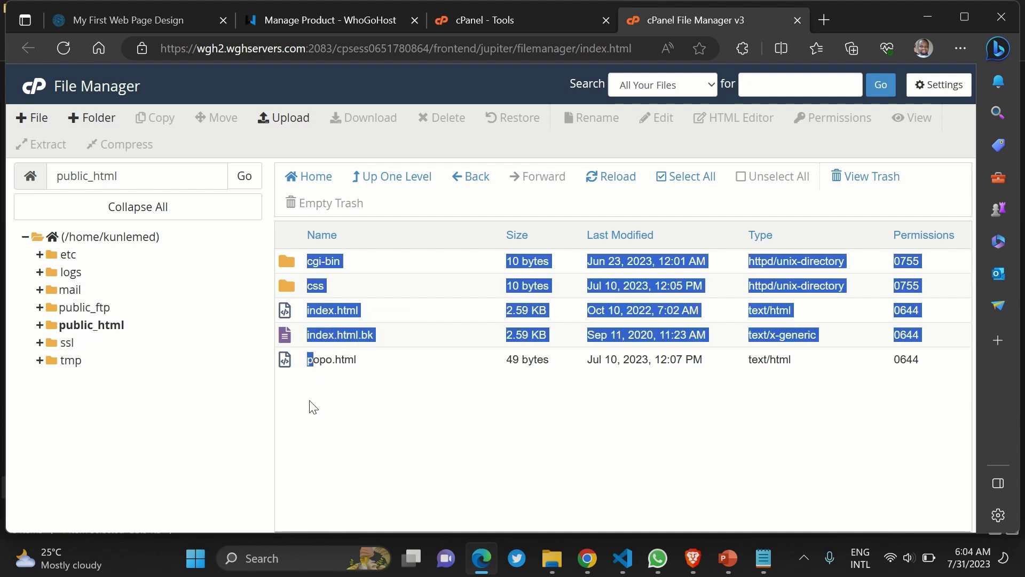
# Step: Trash index.html, index.html.bk and popo.html, then upload the 13 host-folder site files
pyautogui.click(281, 313)
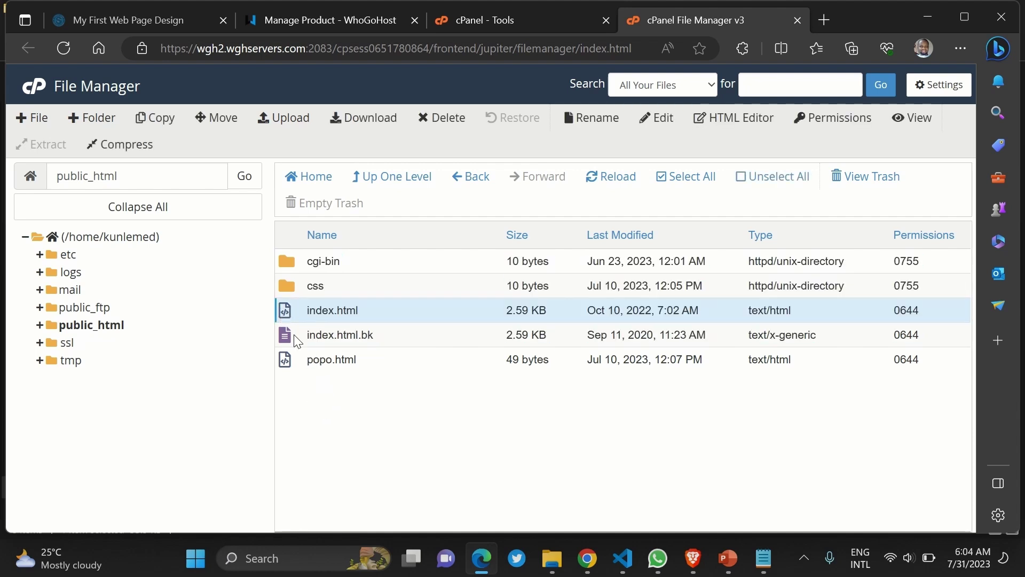
pyautogui.keyDown('shift'); pyautogui.click(304, 359); pyautogui.keyUp('shift')
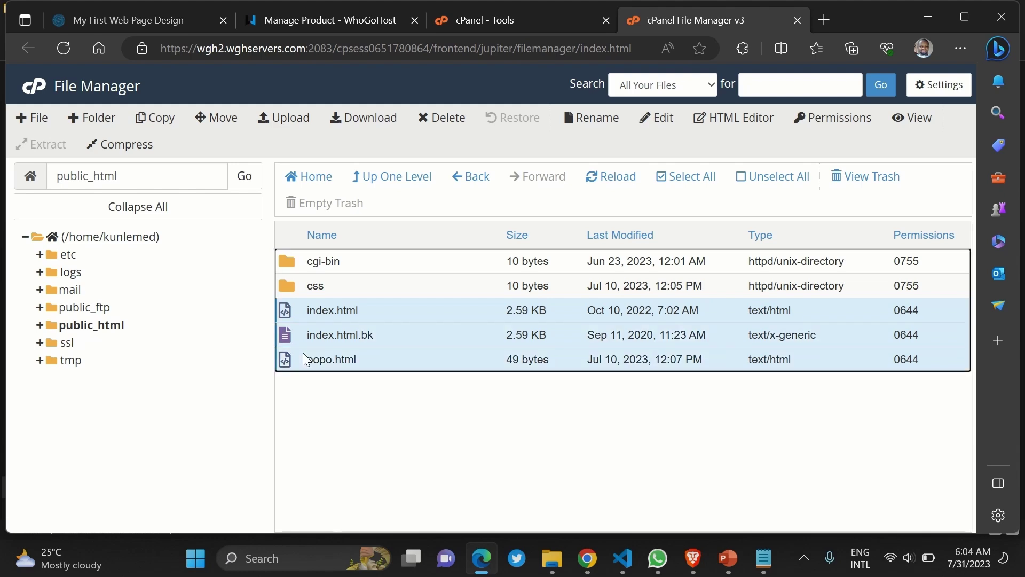
pyautogui.press('Delete')
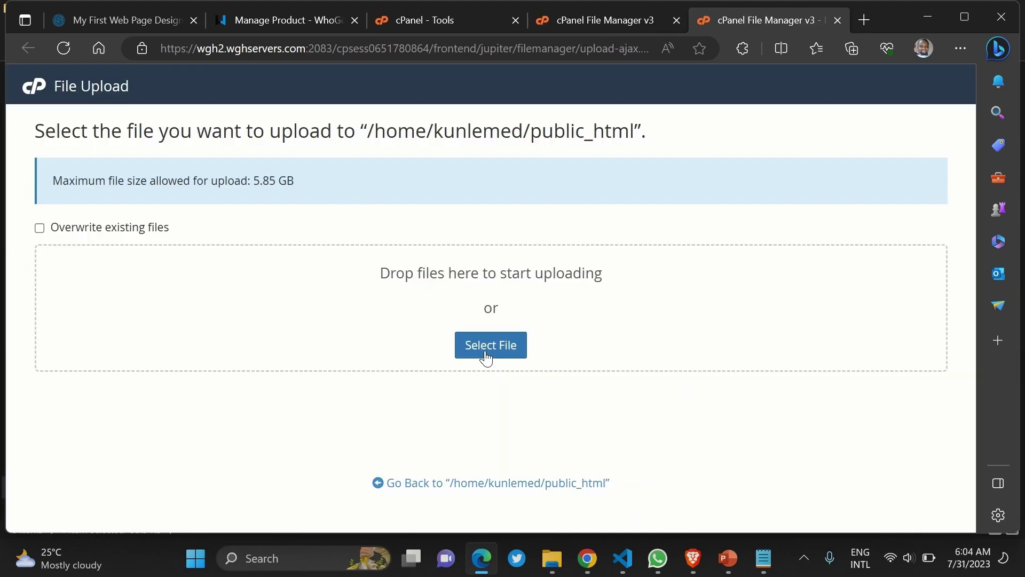
pyautogui.click(486, 344)
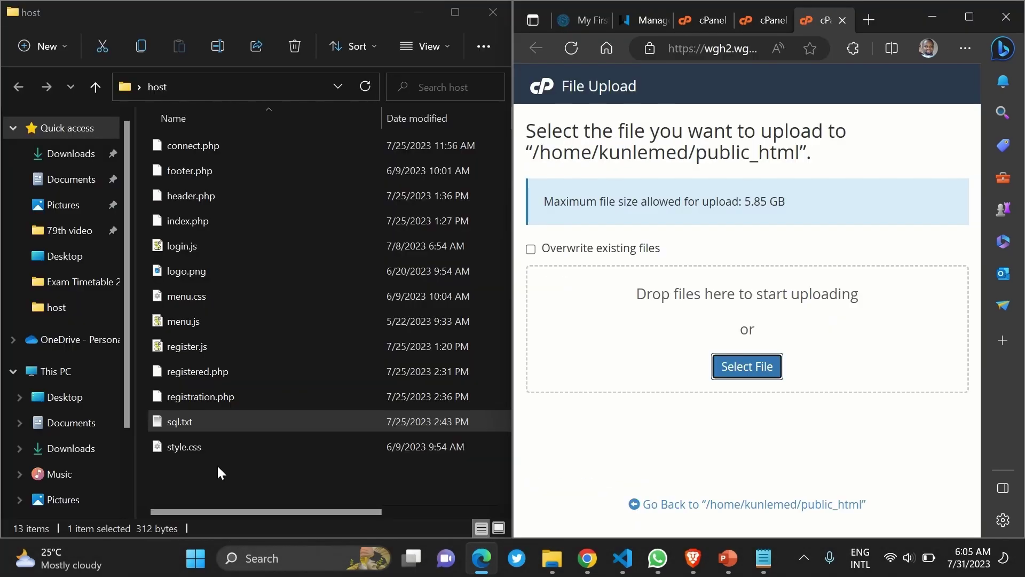
pyautogui.moveTo(217, 464); pyautogui.dragTo(219, 148)
pyautogui.moveTo(277, 345); pyautogui.dragTo(627, 346)
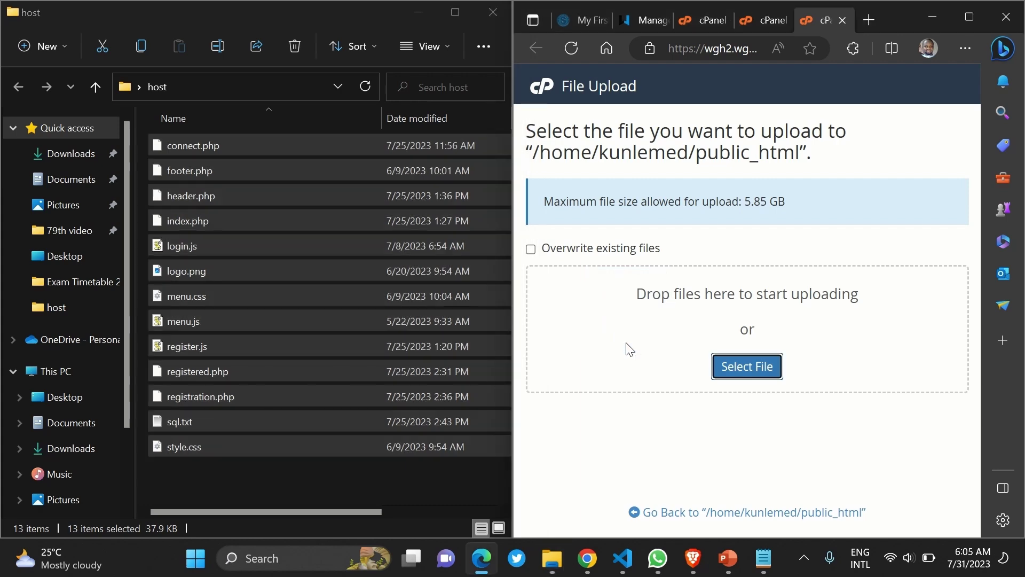
# Step: Maximize the browser and check the upload page until every file shows 100%
pyautogui.click(966, 18)
pyautogui.scroll(-5, 606, 353)
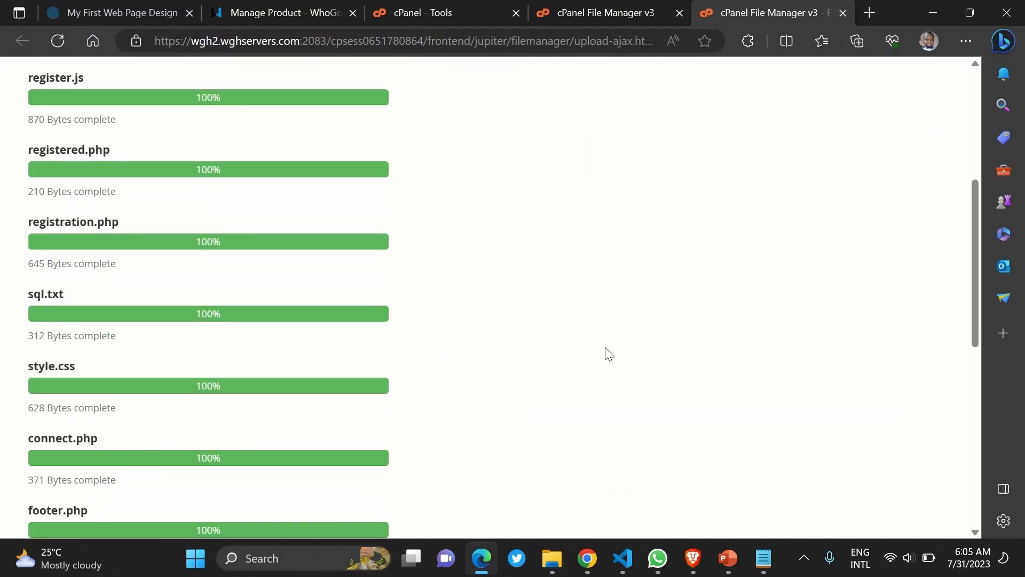
pyautogui.scroll(-10, 609, 354)
pyautogui.scroll(15, 608, 354)
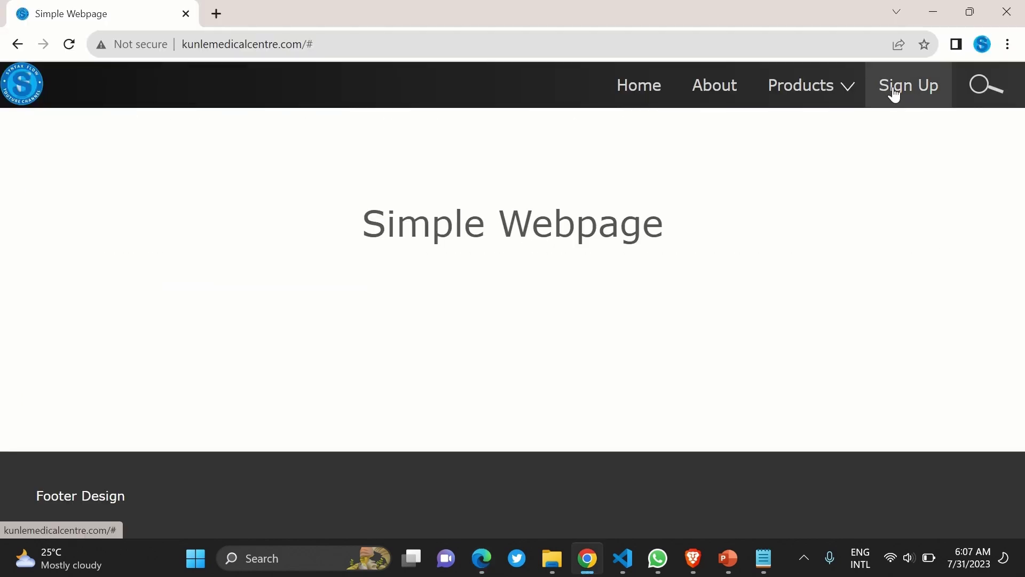
# Step: Submit the live site's Sign Up form with autofilled username, first name and last name
pyautogui.click(897, 90)
pyautogui.click(553, 207)
pyautogui.click(526, 230)
pyautogui.click(521, 240)
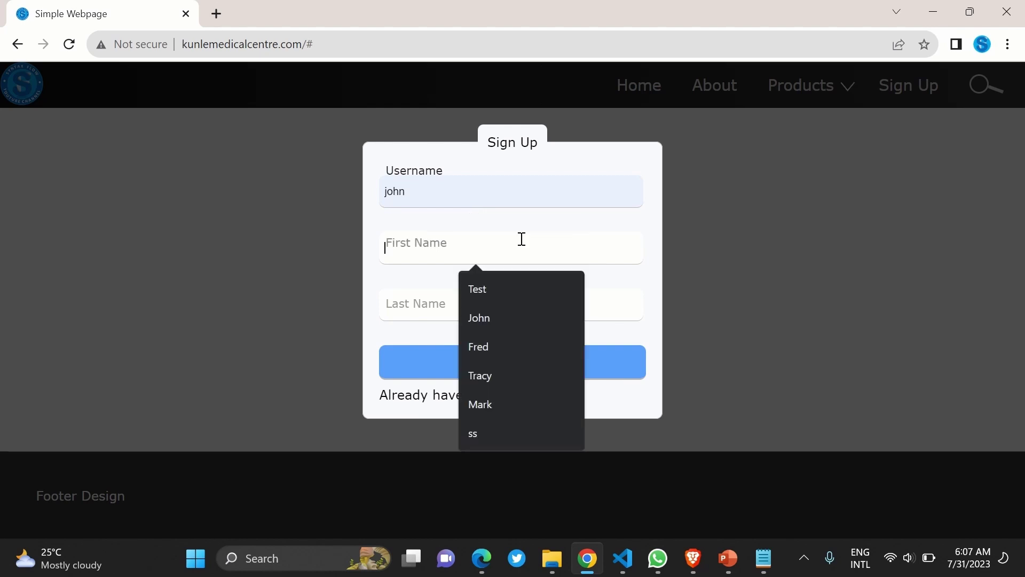
pyautogui.click(503, 350)
pyautogui.click(473, 317)
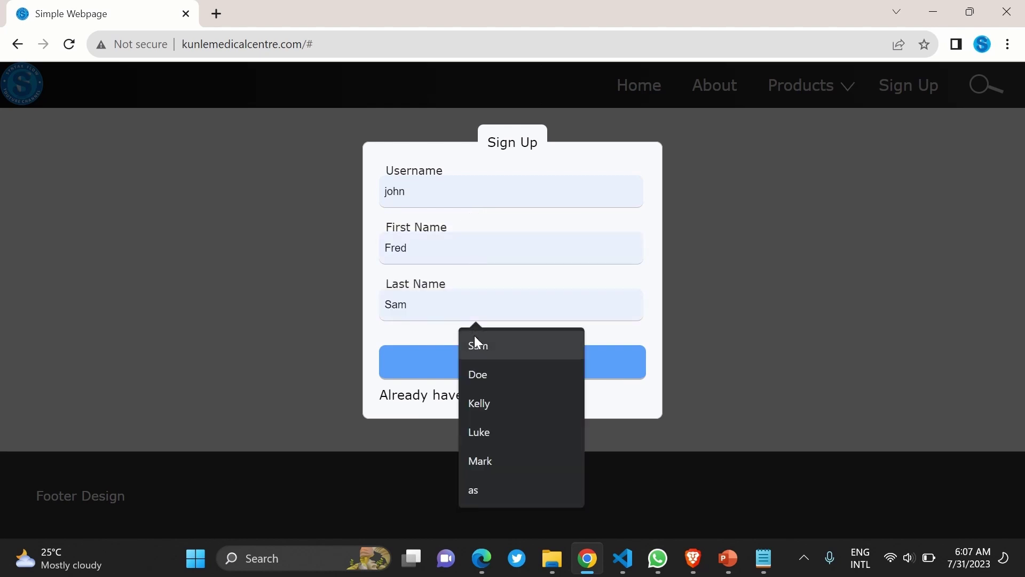
pyautogui.click(475, 337)
pyautogui.click(504, 362)
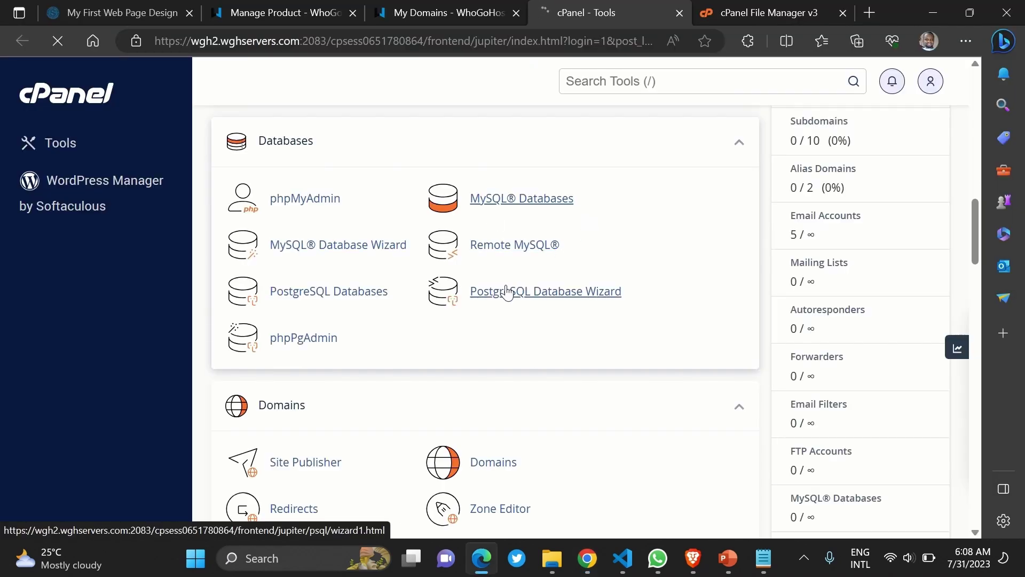
# Step: On MySQL Databases, enter db as the new database name and check Current Databases is empty
pyautogui.click(548, 224)
pyautogui.scroll(-1, 456, 283)
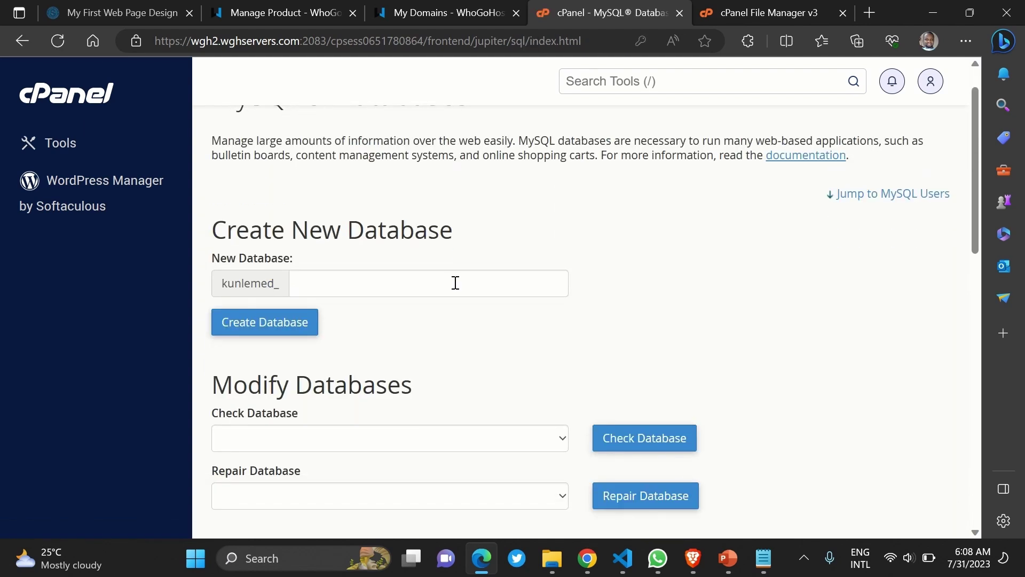
pyautogui.click(449, 283)
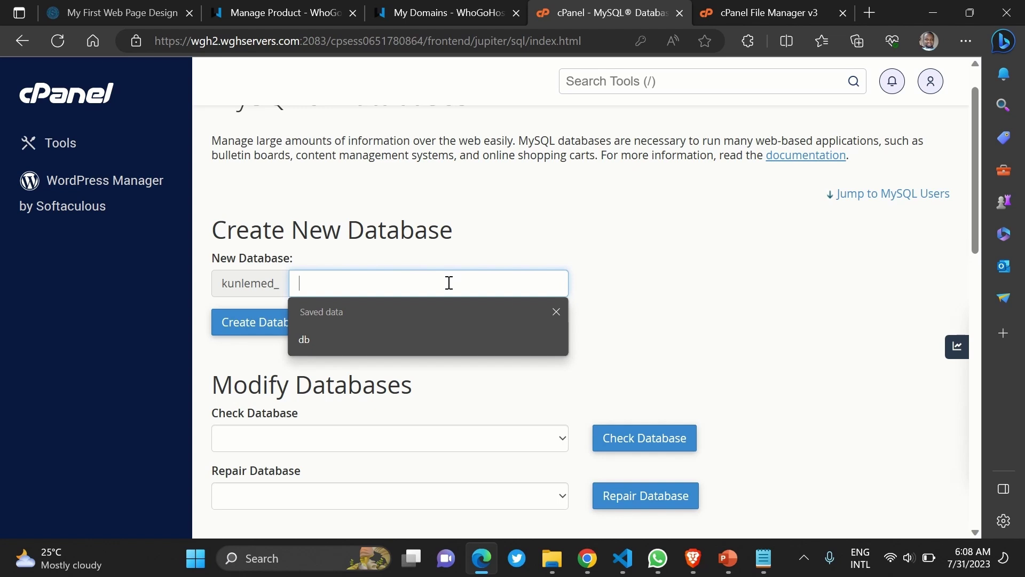
pyautogui.click(421, 344)
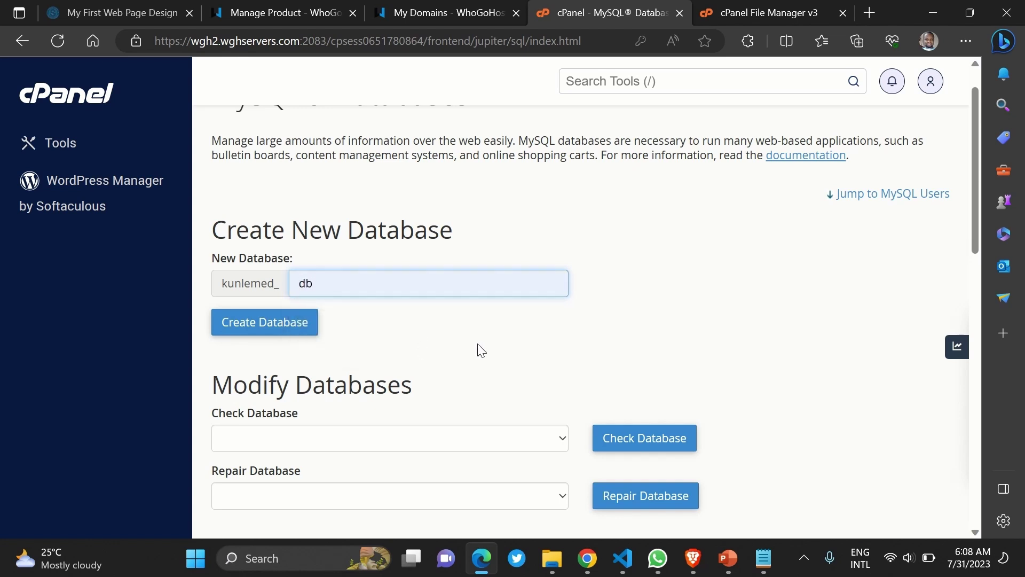
pyautogui.scroll(-1, 481, 351)
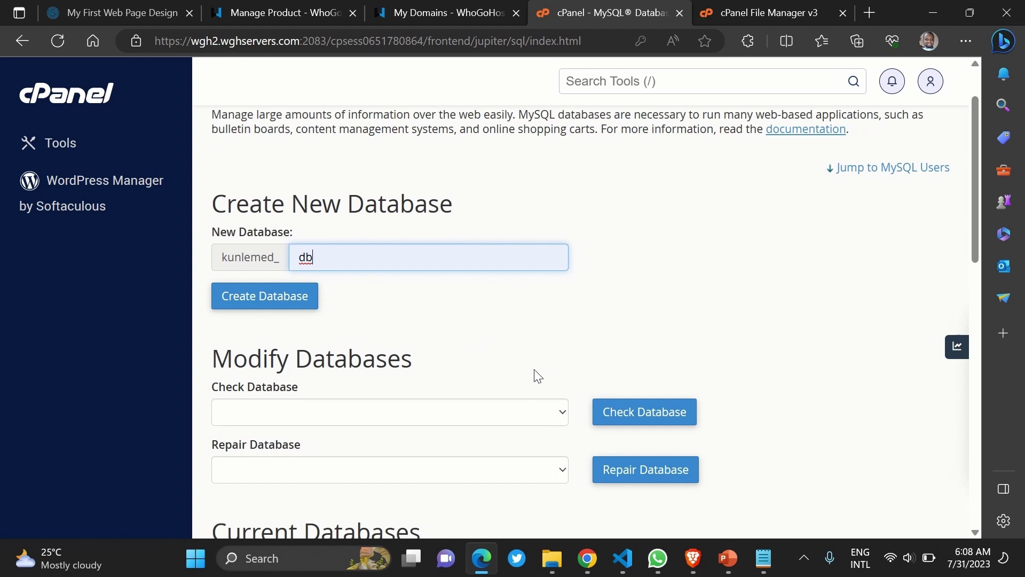
pyautogui.scroll(-4, 525, 336)
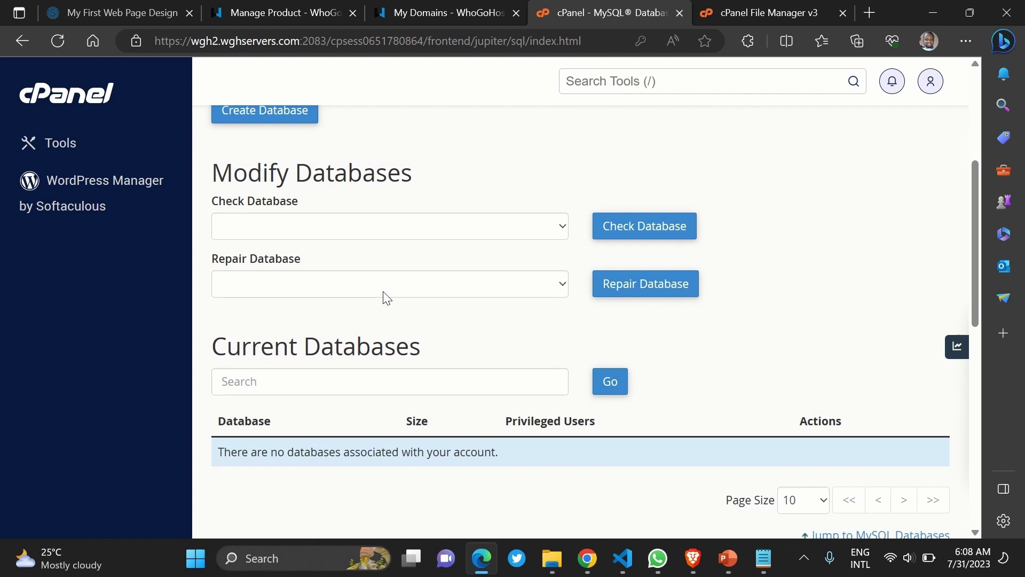
pyautogui.scroll(3, 386, 298)
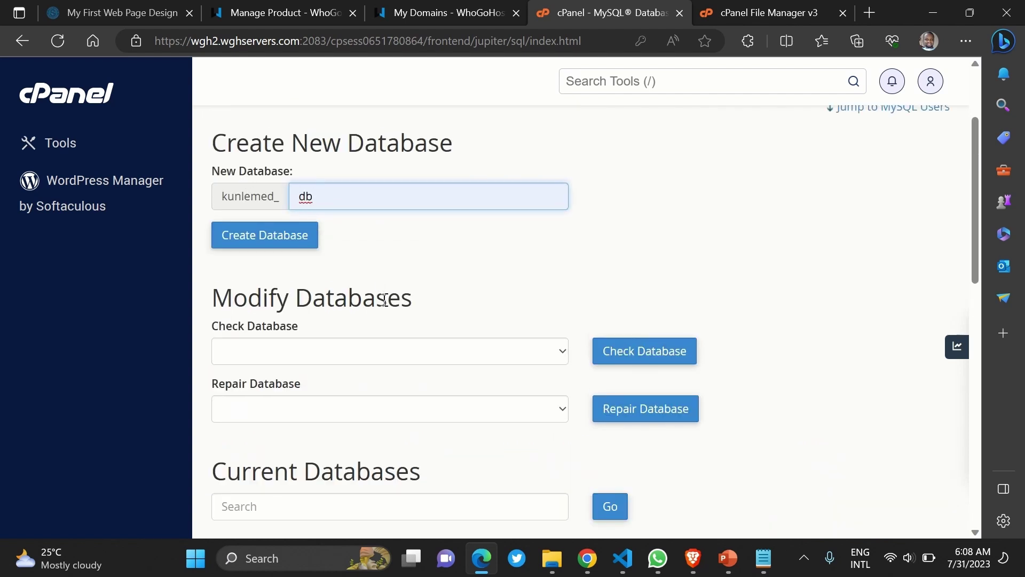
pyautogui.scroll(-1, 384, 299)
pyautogui.scroll(-1, 385, 304)
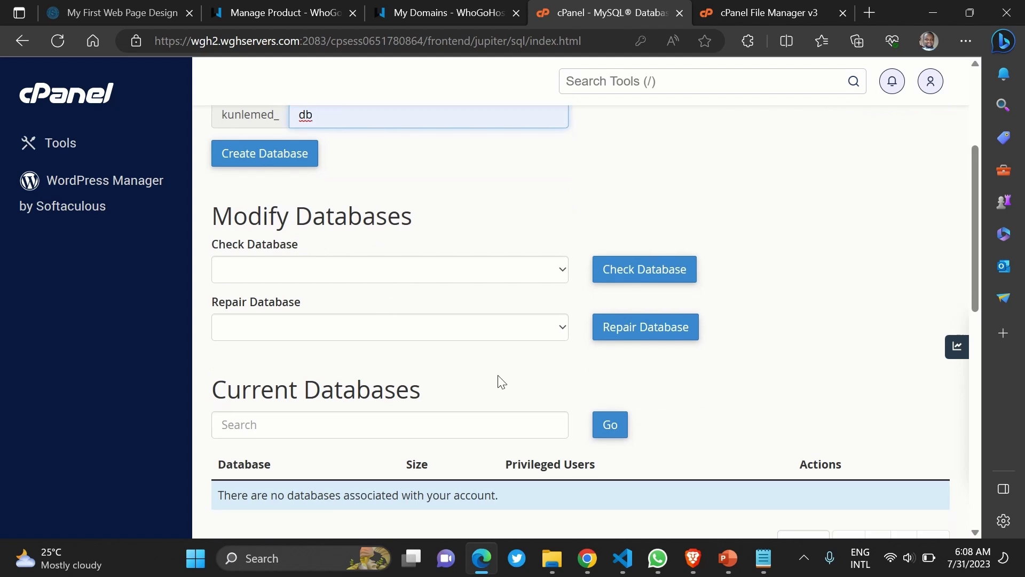
pyautogui.scroll(-3, 430, 412)
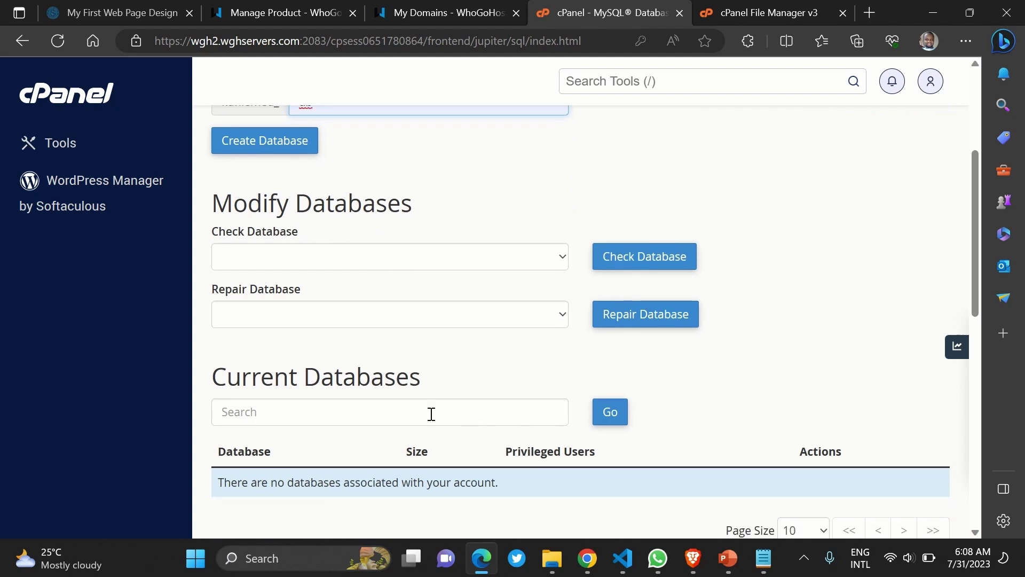
pyautogui.scroll(4, 430, 419)
pyautogui.scroll(2, 434, 420)
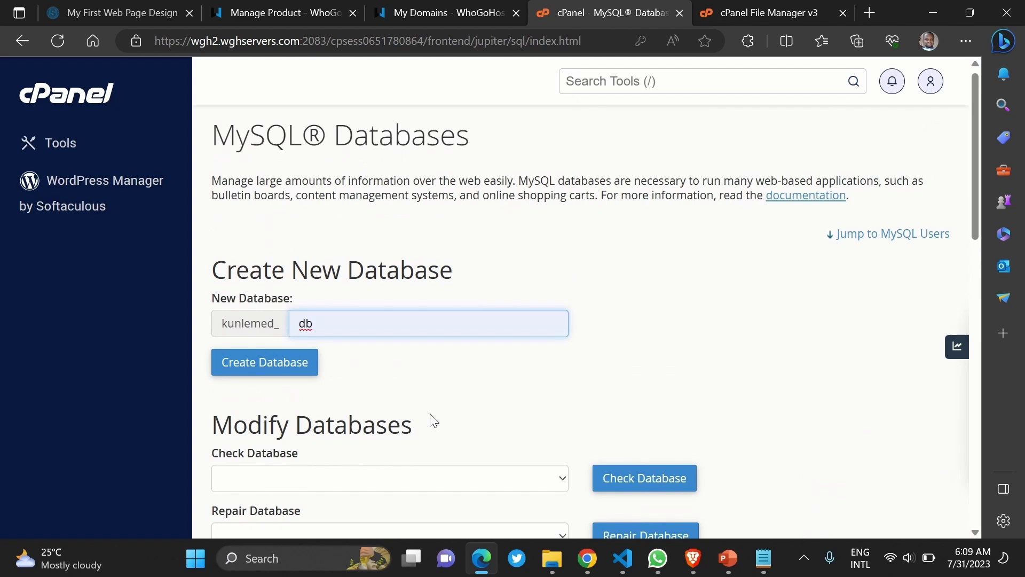
pyautogui.scroll(-5, 442, 343)
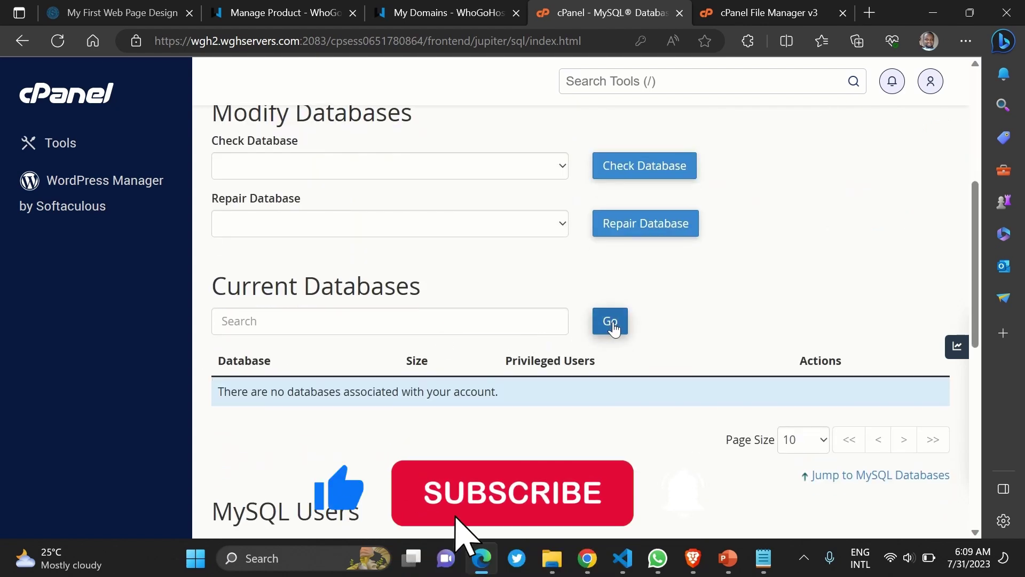
pyautogui.scroll(-4, 614, 329)
pyautogui.scroll(-2, 617, 329)
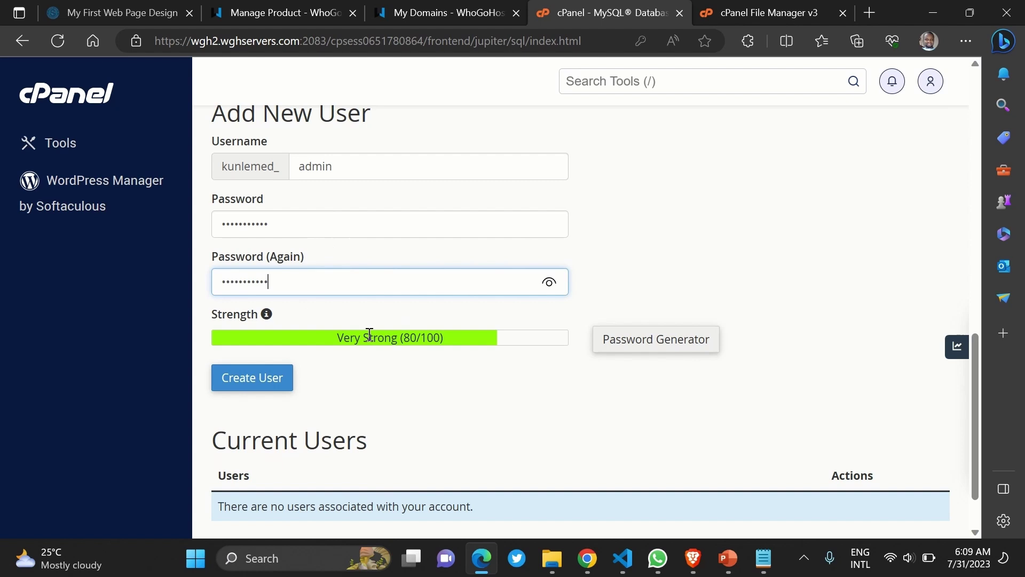
# Step: Create the admin MySQL user and dismiss the browser's save-password prompt
pyautogui.scroll(-1, 369, 335)
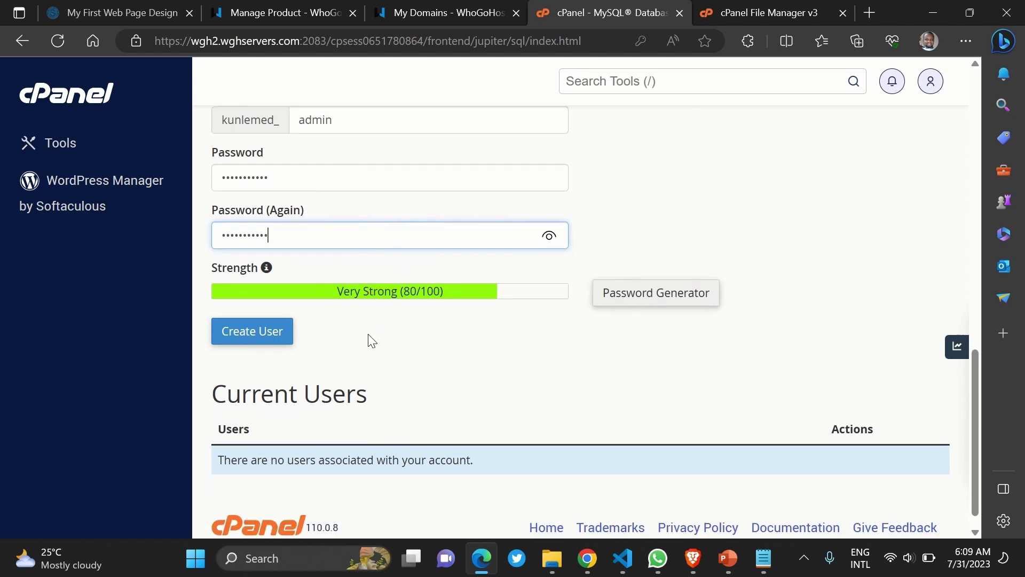
pyautogui.click(281, 338)
pyautogui.scroll(2, 486, 286)
pyautogui.scroll(3, 514, 219)
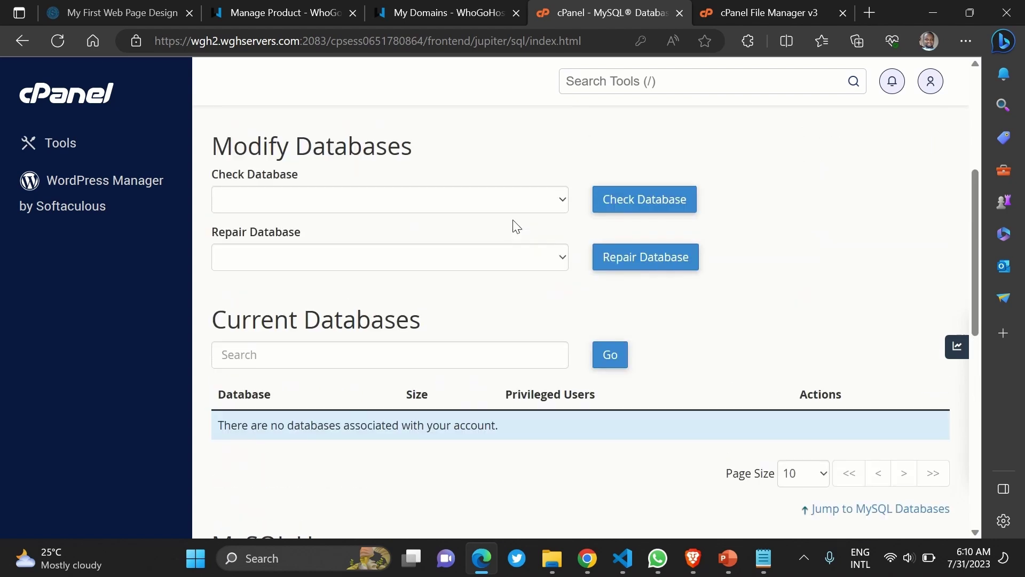
pyautogui.scroll(3, 371, 309)
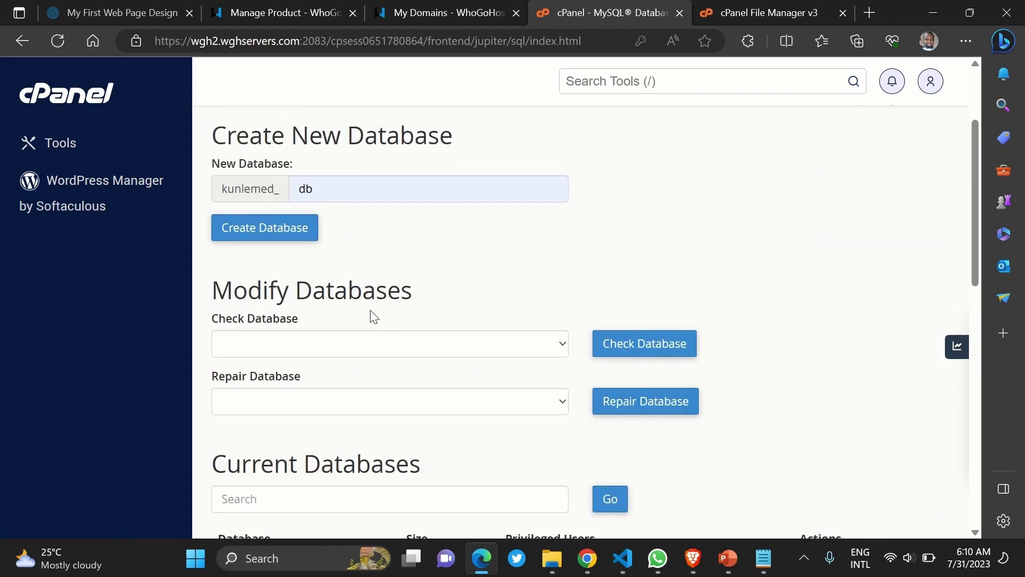
pyautogui.scroll(1, 373, 315)
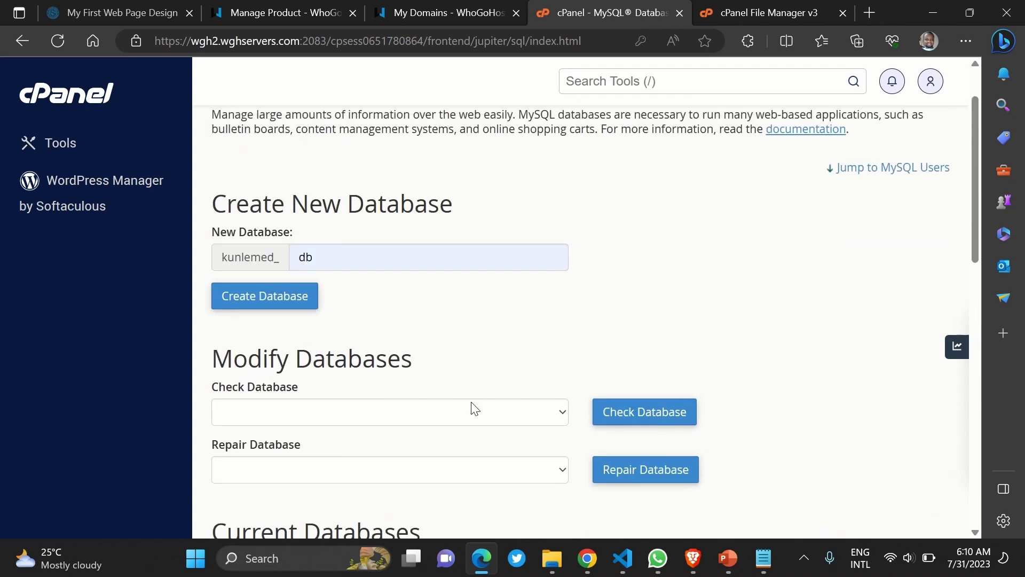
pyautogui.scroll(-15, 473, 408)
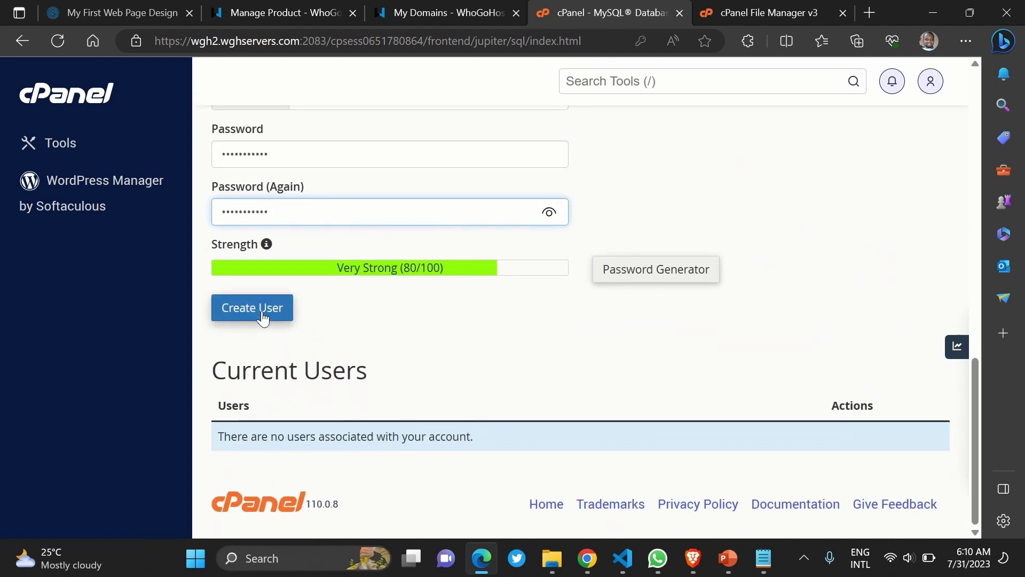
pyautogui.click(262, 318)
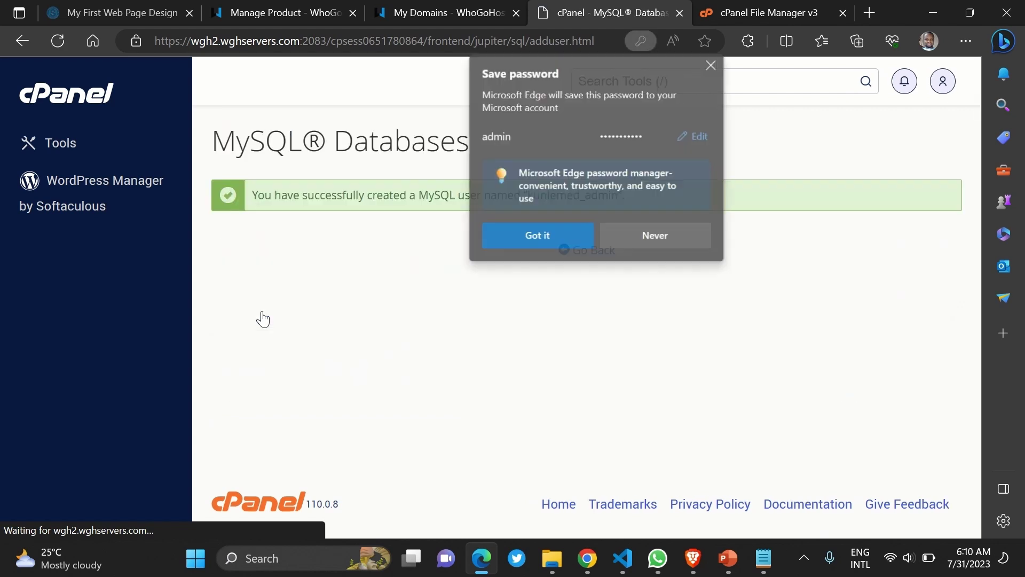
pyautogui.click(525, 242)
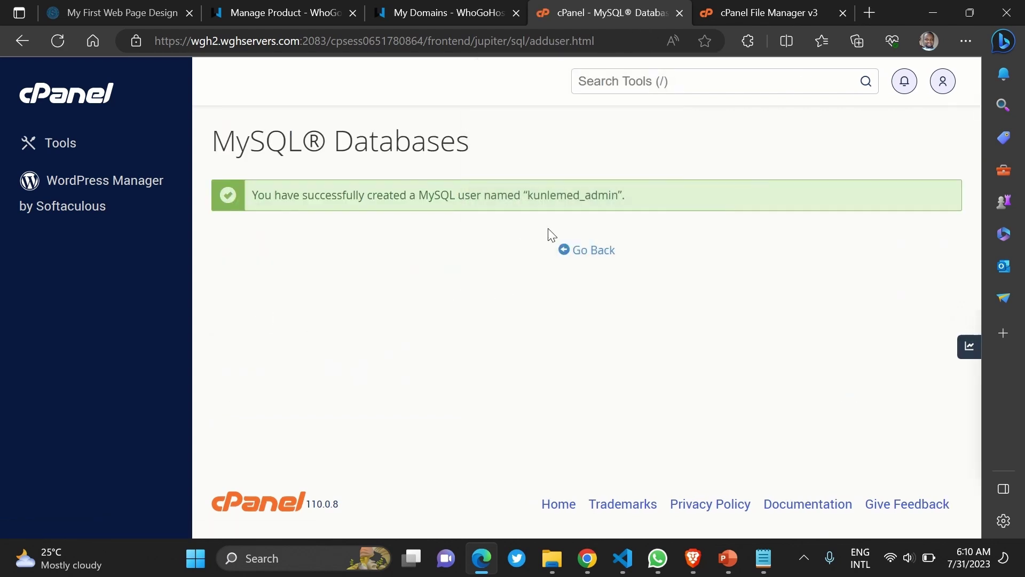
# Step: Highlight the success message and the new user's full name
pyautogui.tripleClick(554, 199)
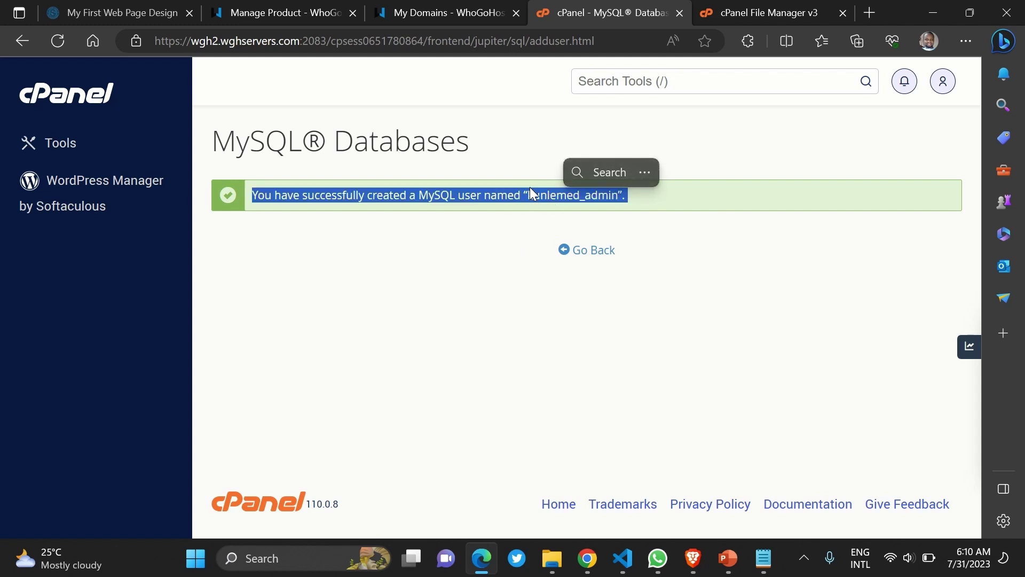
pyautogui.click(532, 187)
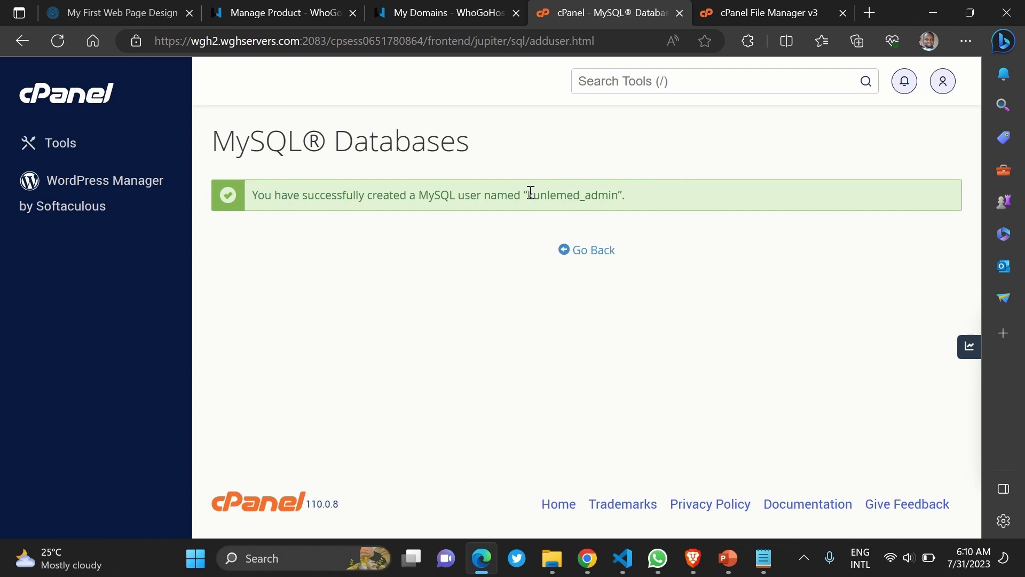
pyautogui.moveTo(529, 193); pyautogui.dragTo(617, 200)
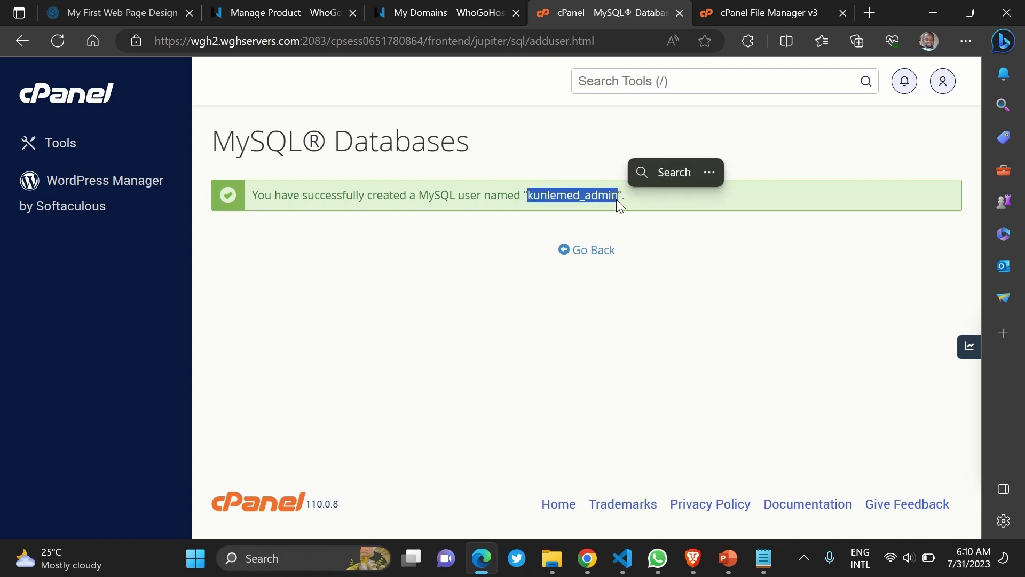
# Step: Create the MySQL database db and note its full prefixed name
pyautogui.click(587, 250)
pyautogui.scroll(5, 510, 355)
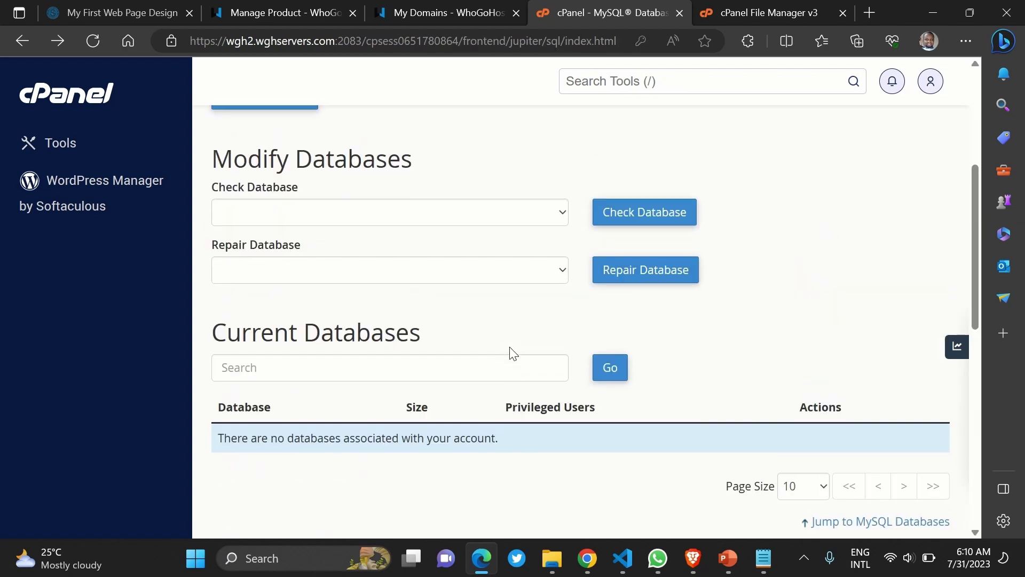
pyautogui.scroll(1, 454, 266)
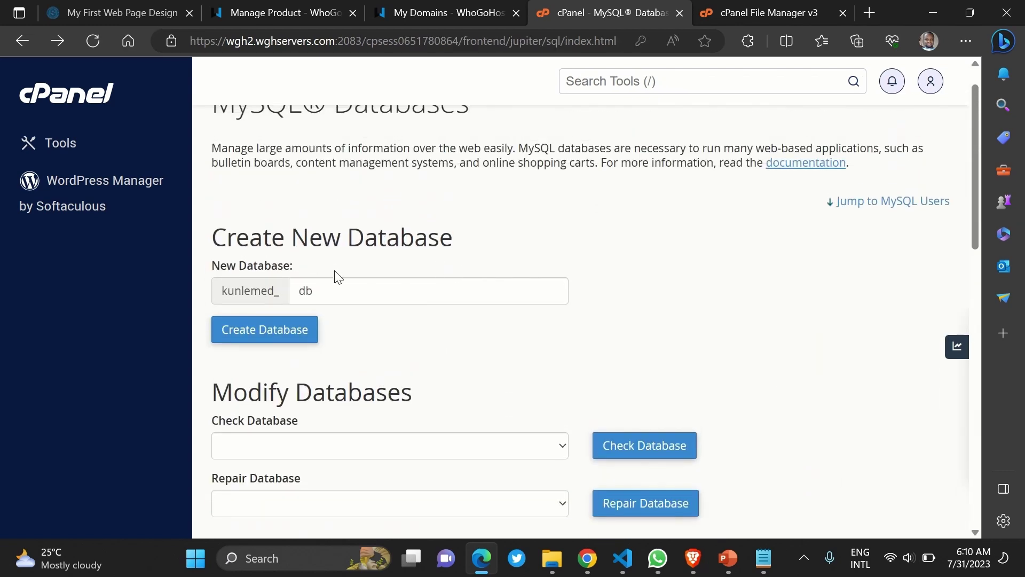
pyautogui.click(276, 333)
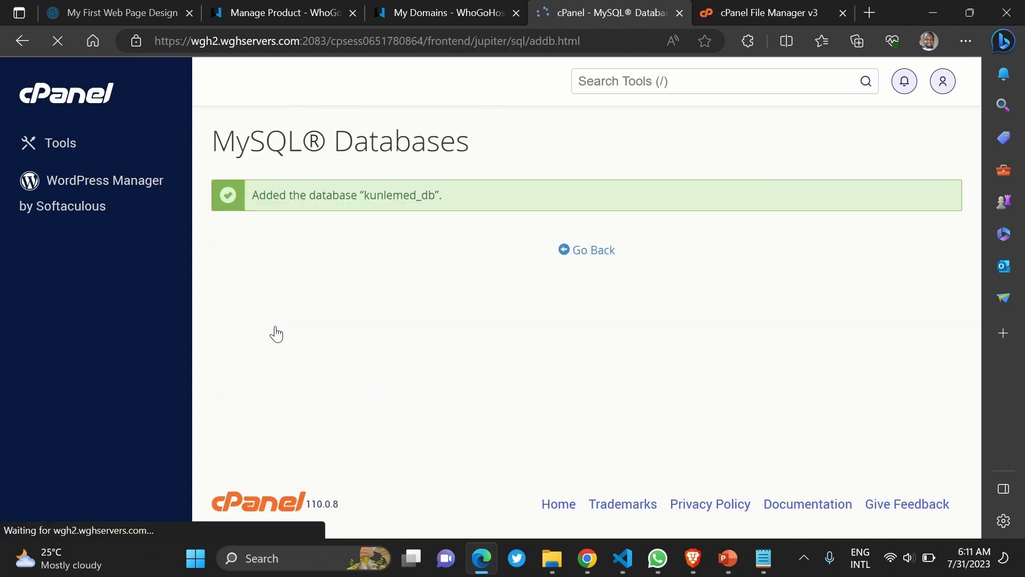
pyautogui.doubleClick(386, 195)
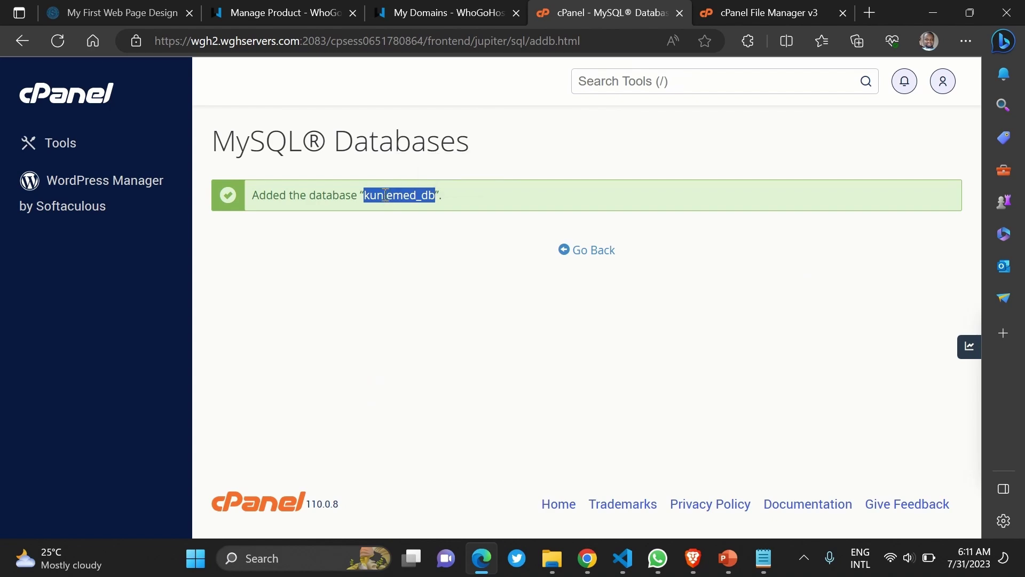
pyautogui.click(587, 250)
# Step: Locate the Add User To Database section pairing admin with db
pyautogui.scroll(-3, 455, 309)
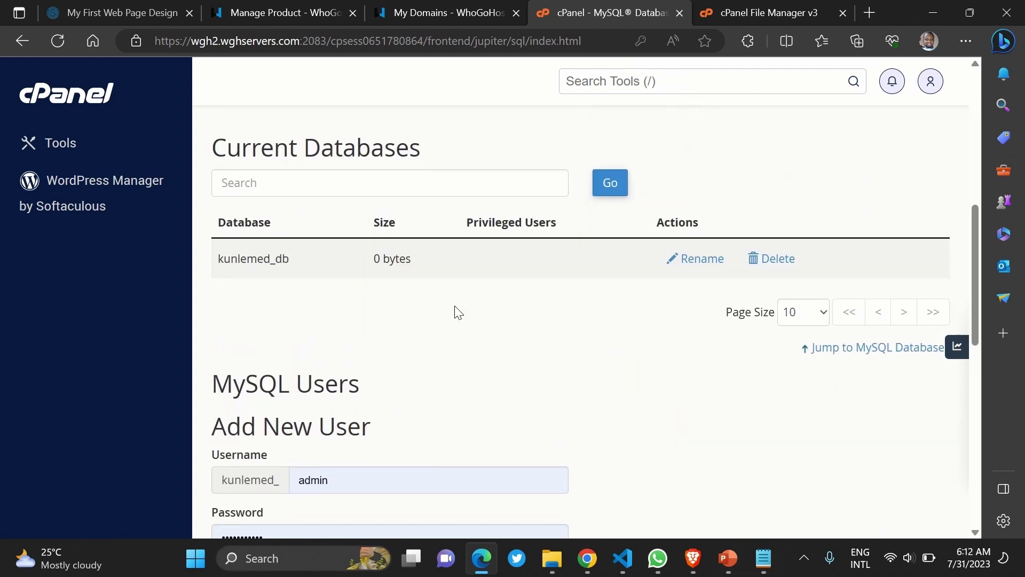
pyautogui.scroll(-5, 458, 312)
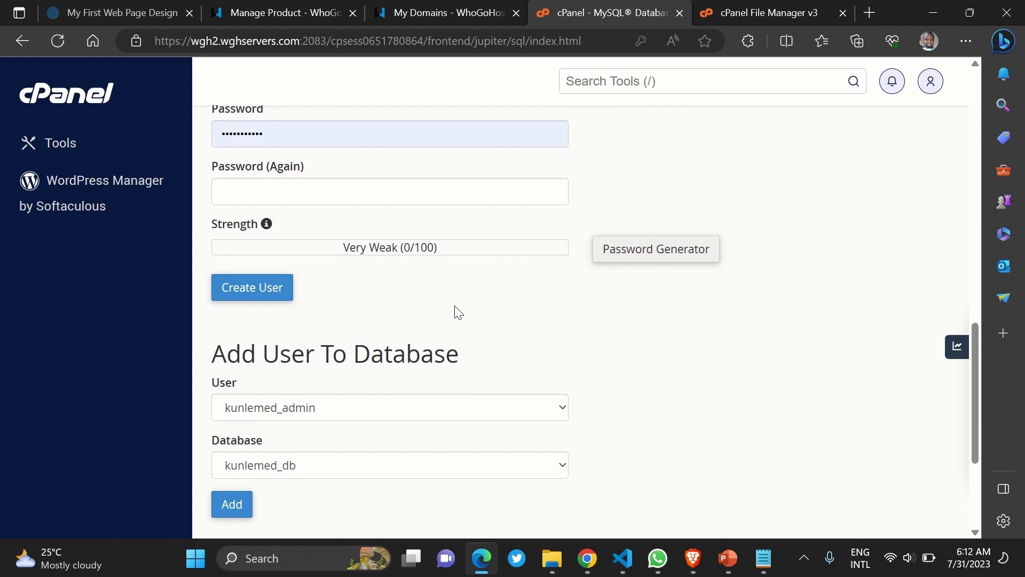
pyautogui.scroll(-3, 458, 312)
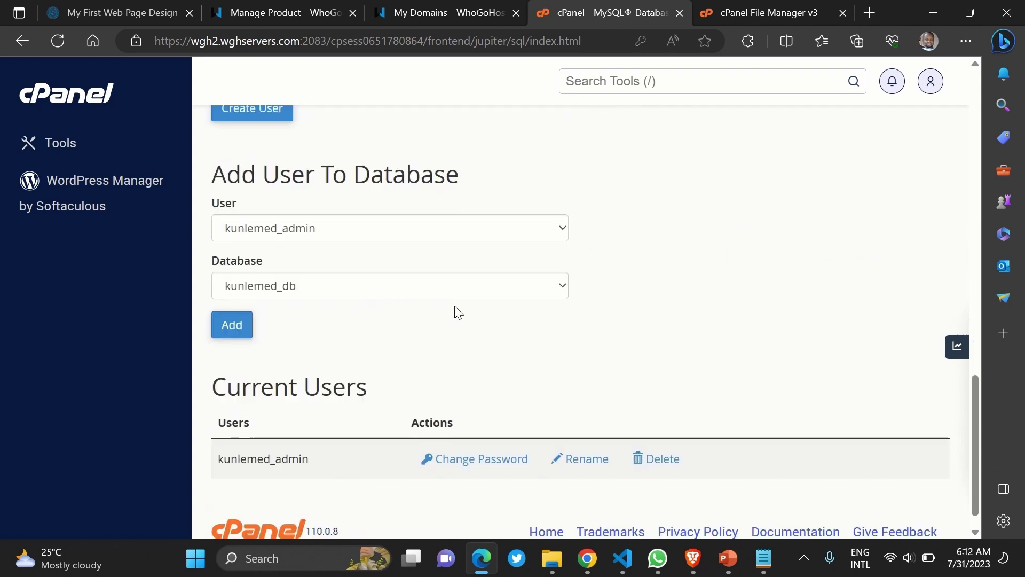
pyautogui.scroll(-1, 458, 313)
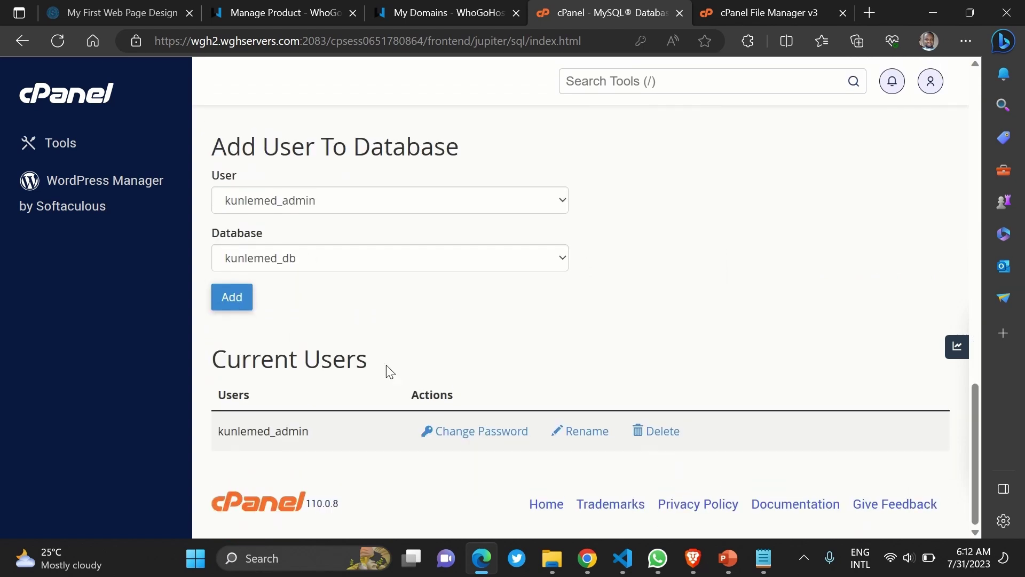
pyautogui.scroll(3, 376, 340)
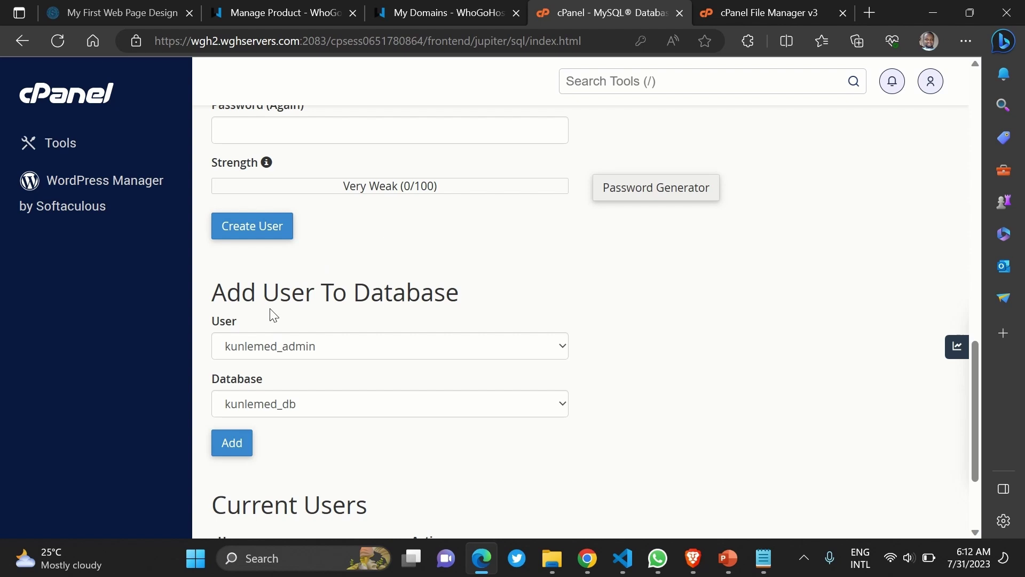
pyautogui.moveTo(212, 297); pyautogui.dragTo(462, 295)
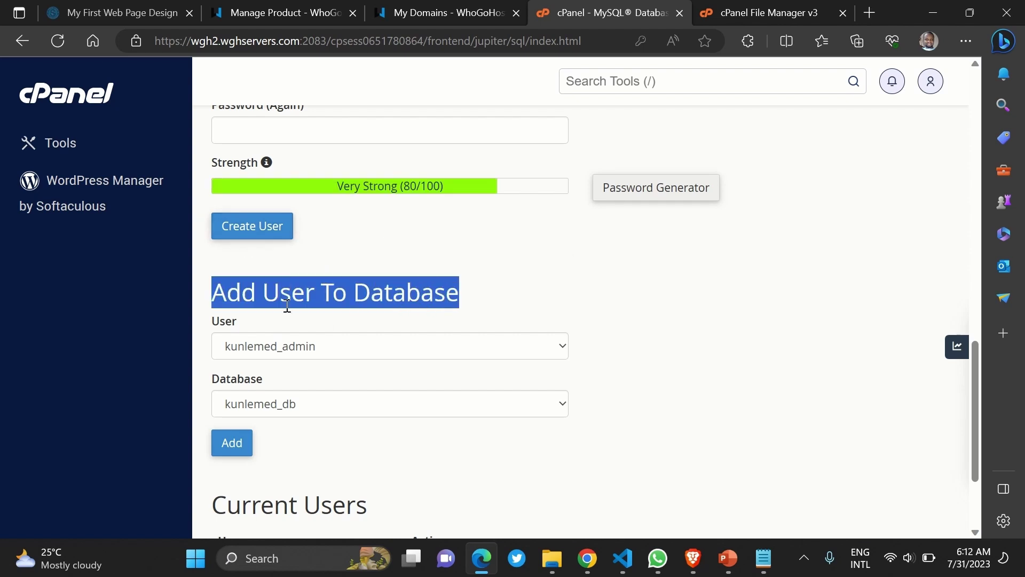
# Step: Add admin to the db database with ALL PRIVILEGES and save via Make Changes
pyautogui.click(233, 446)
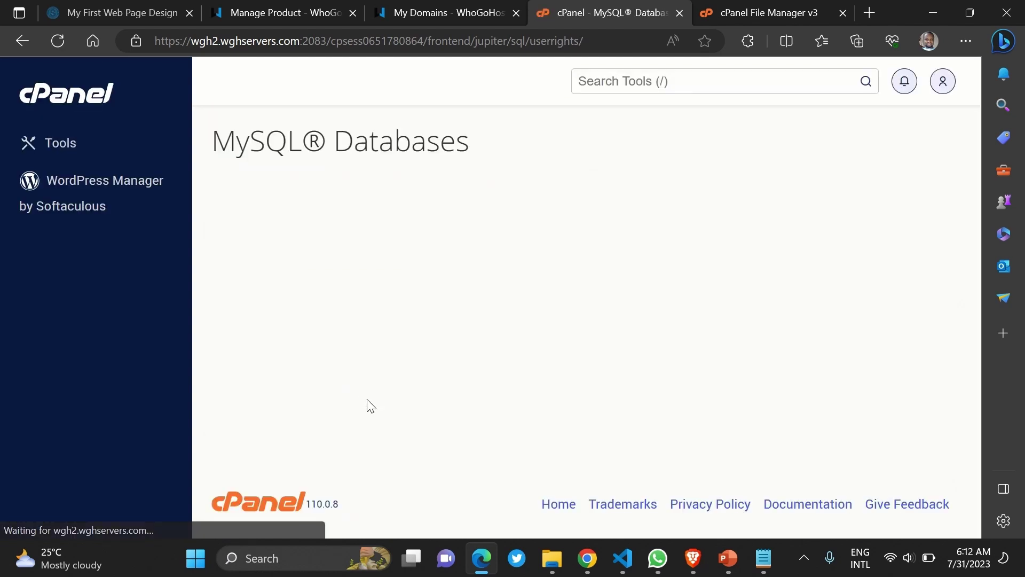
pyautogui.scroll(-6, 368, 405)
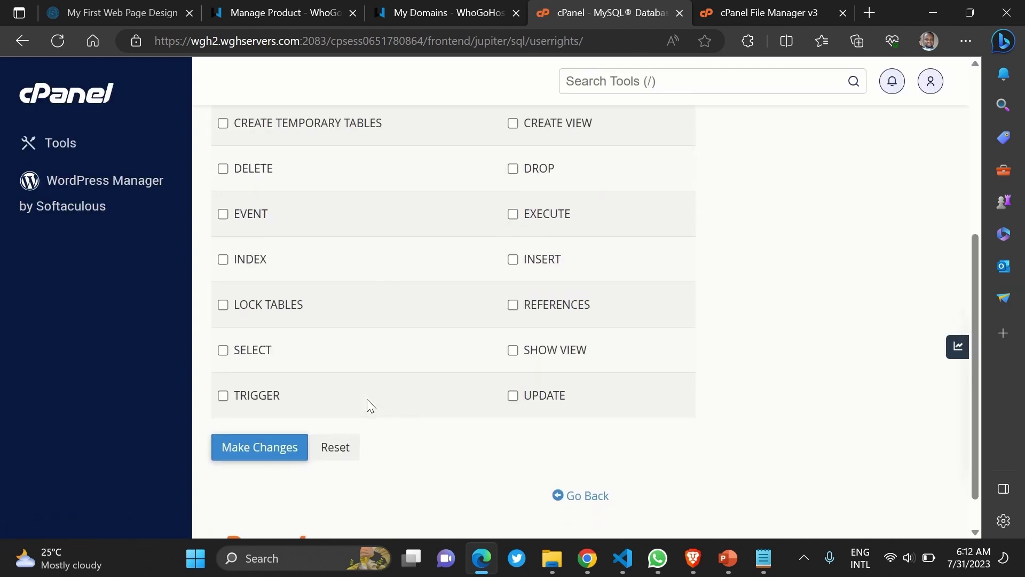
pyautogui.scroll(5, 369, 404)
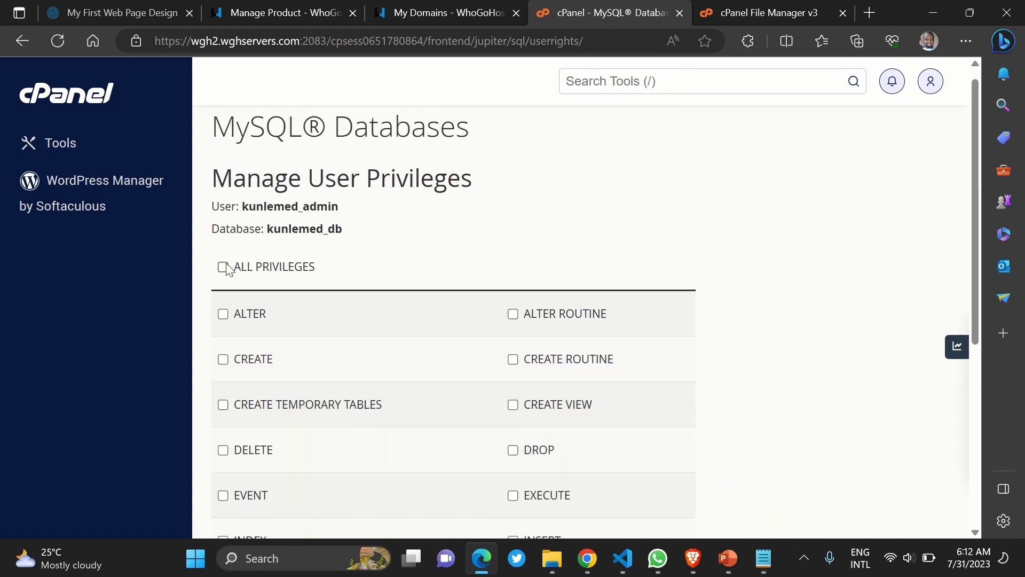
pyautogui.scroll(3, 229, 269)
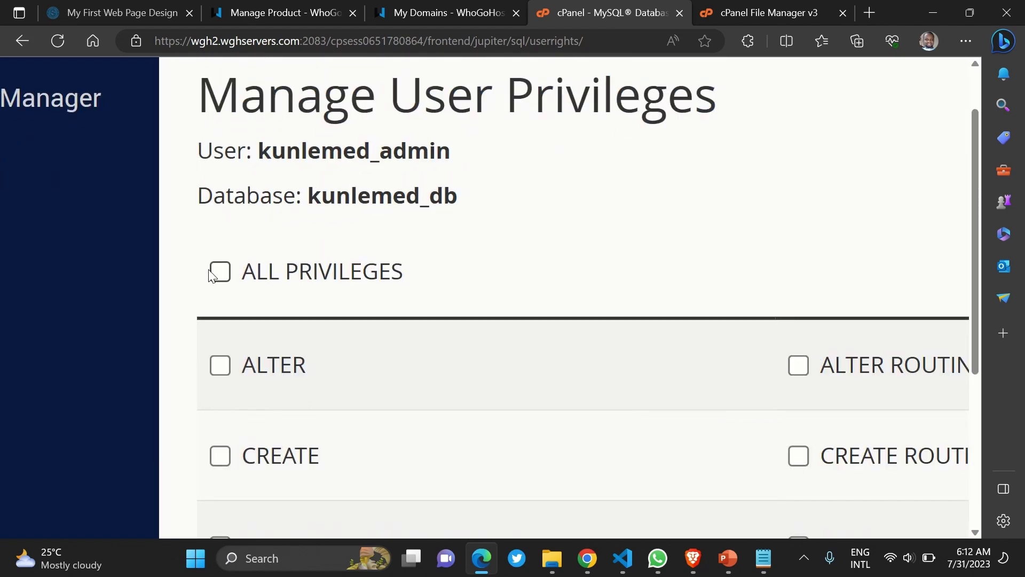
pyautogui.click(217, 274)
pyautogui.scroll(-3, 219, 275)
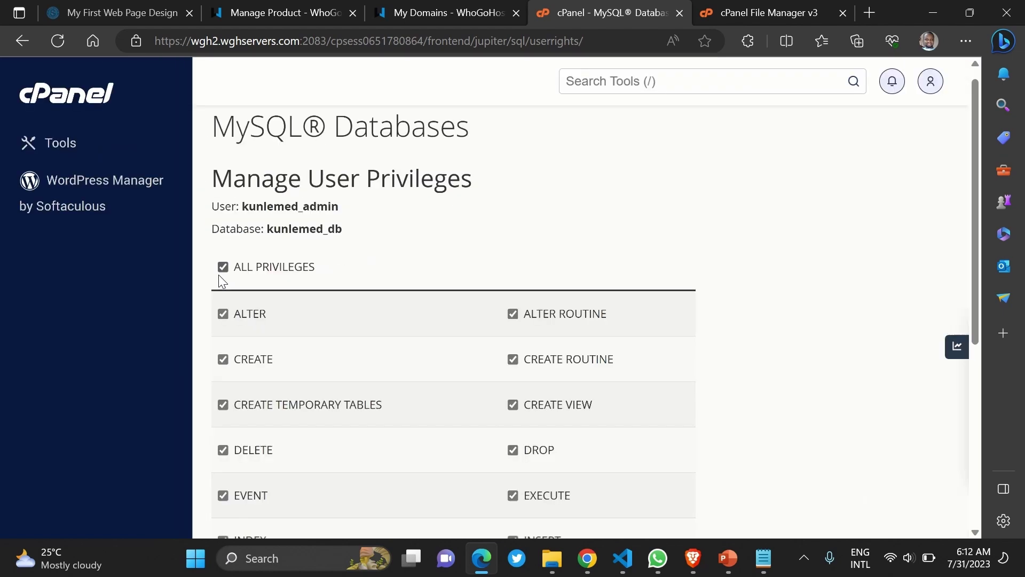
pyautogui.scroll(-6, 252, 372)
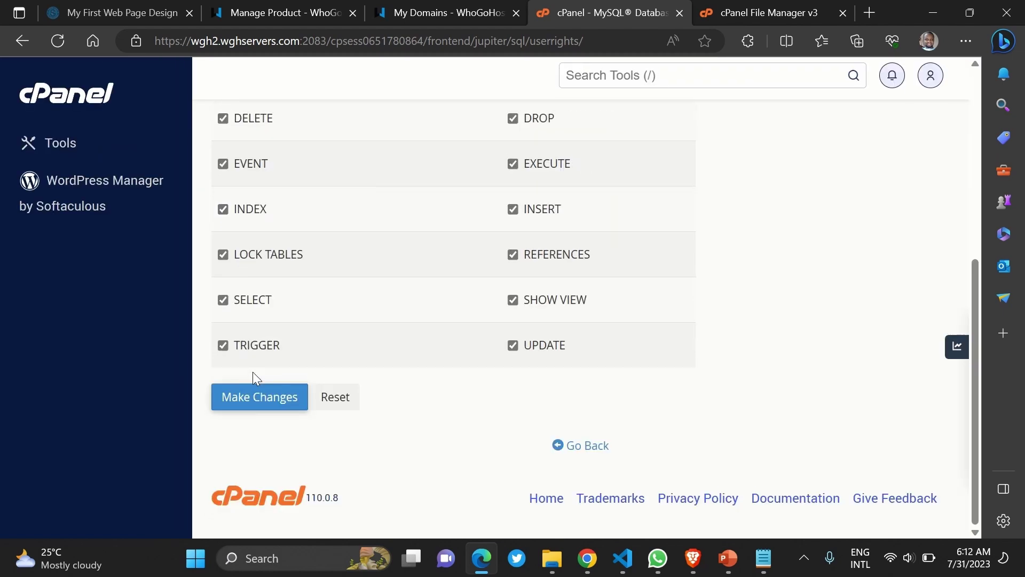
pyautogui.click(258, 407)
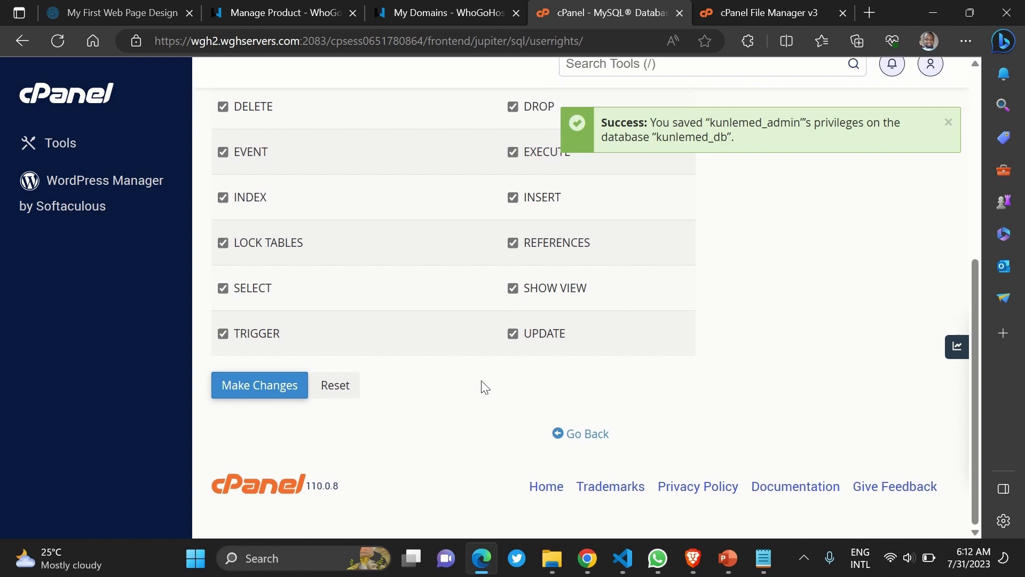
pyautogui.scroll(4, 484, 386)
pyautogui.scroll(1, 482, 380)
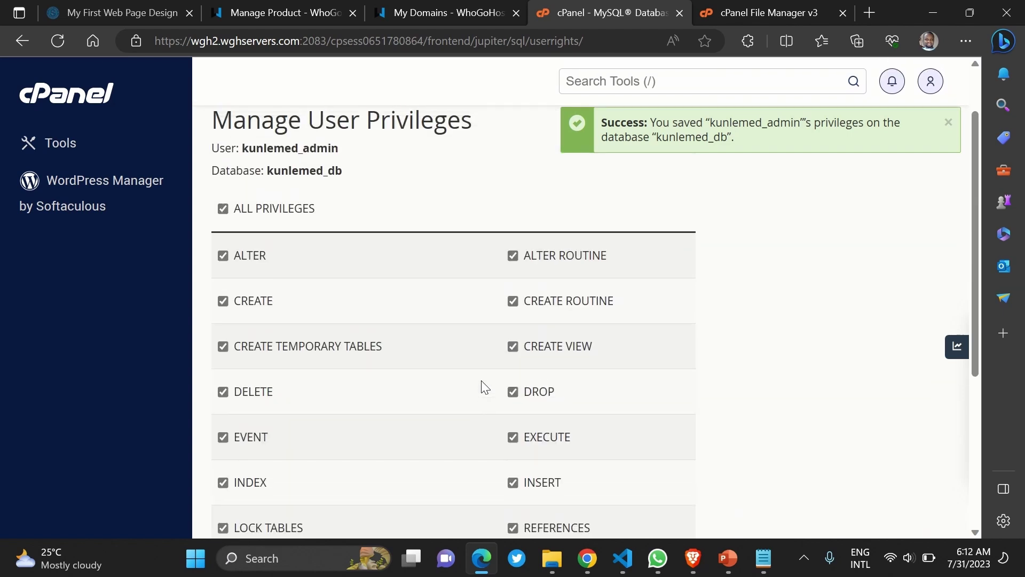
pyautogui.scroll(-5, 482, 380)
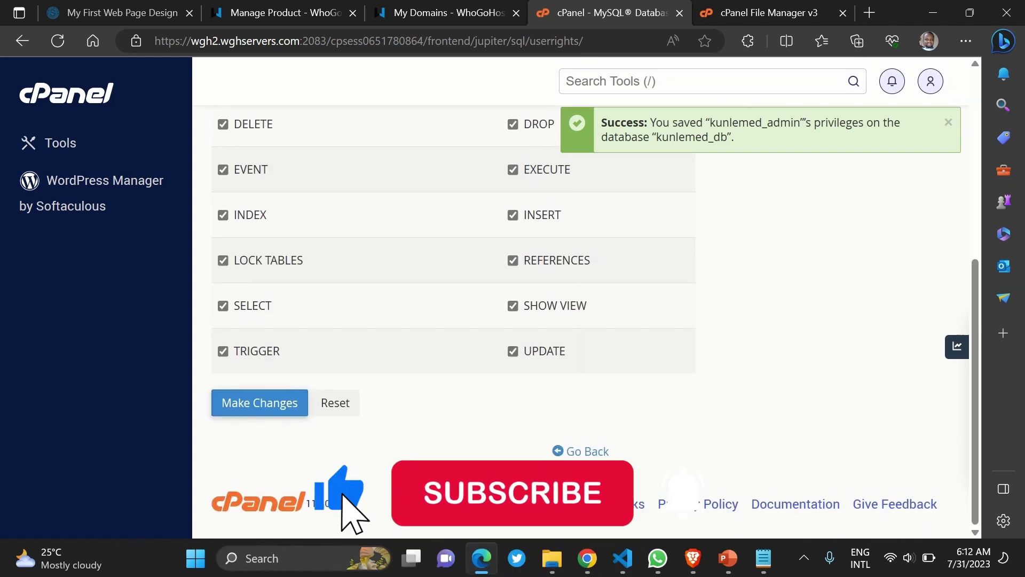
pyautogui.scroll(7, 304, 519)
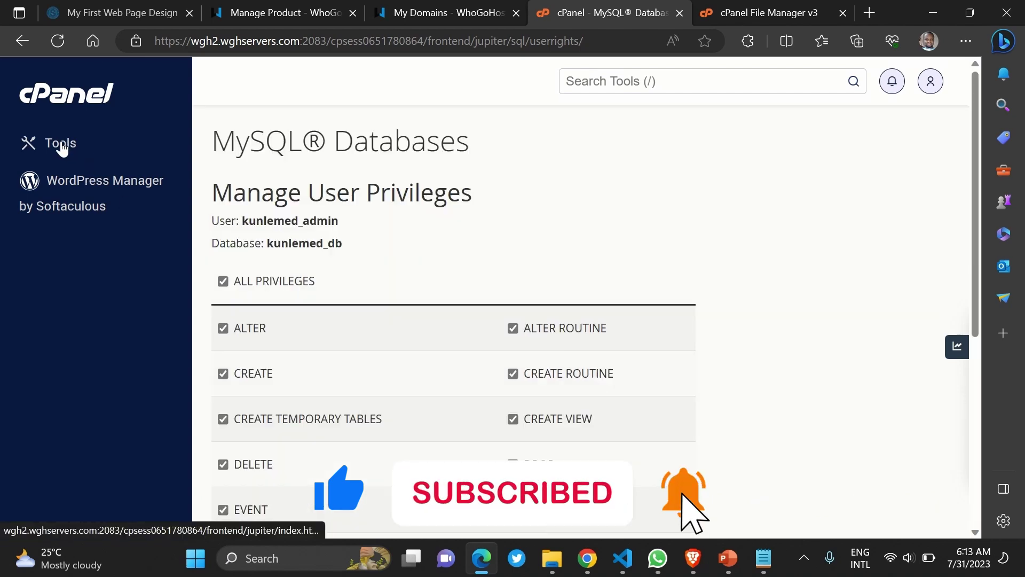
# Step: Launch phpMyAdmin from the Databases section of the cPanel Tools page
pyautogui.click(62, 147)
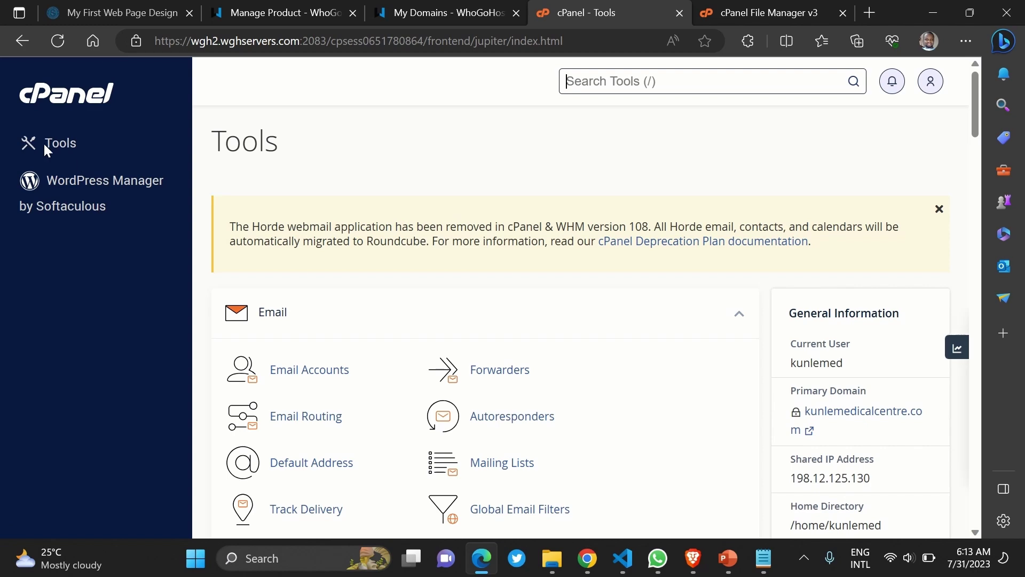
pyautogui.scroll(-5, 335, 248)
pyautogui.scroll(-10, 336, 249)
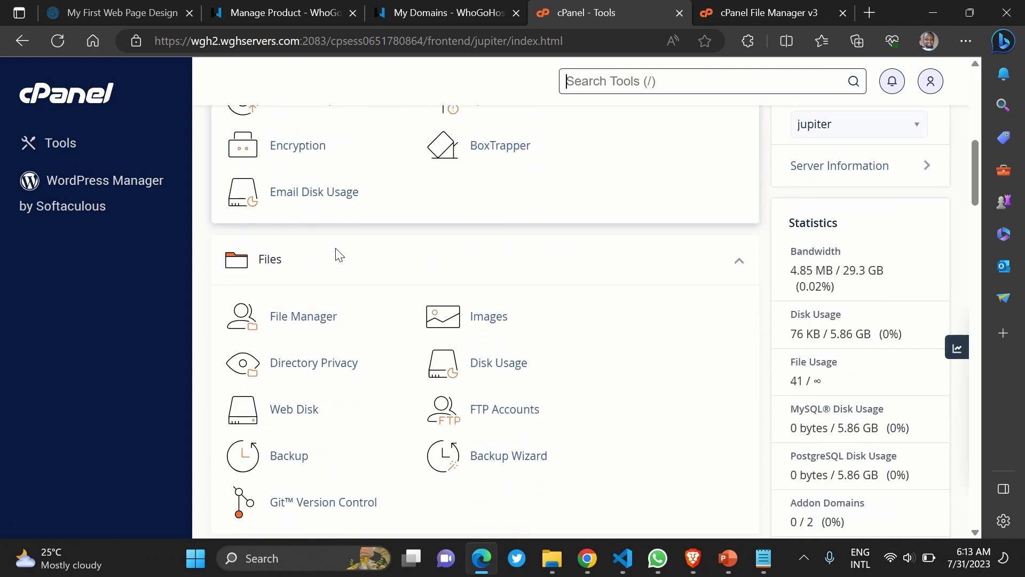
pyautogui.scroll(-1, 335, 248)
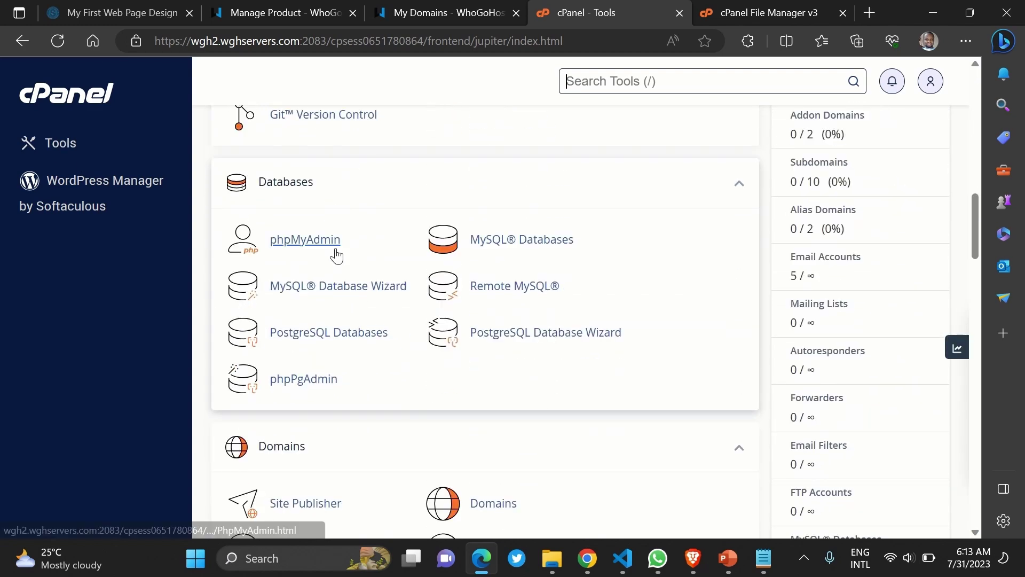
pyautogui.scroll(2, 289, 254)
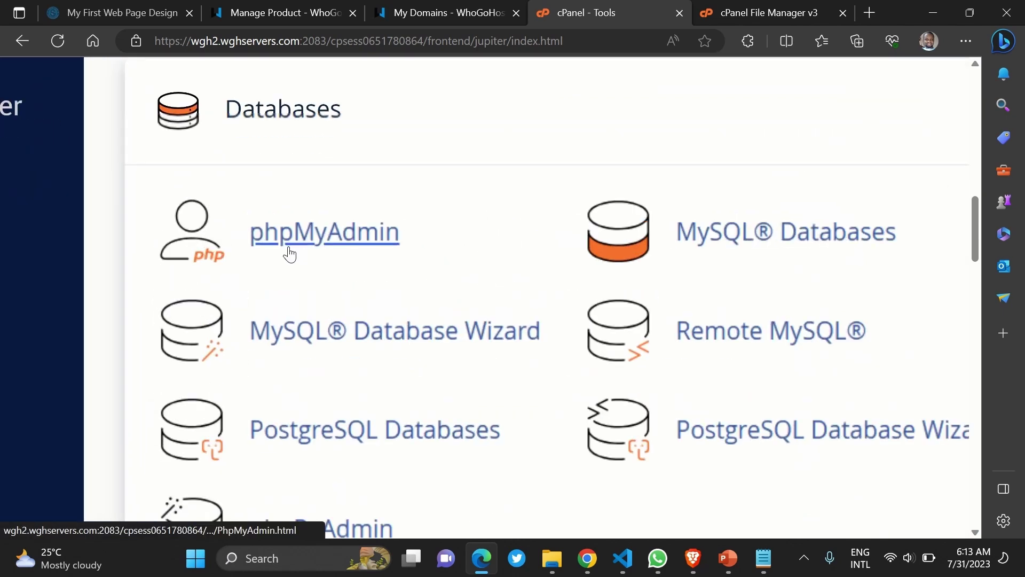
pyautogui.click(287, 246)
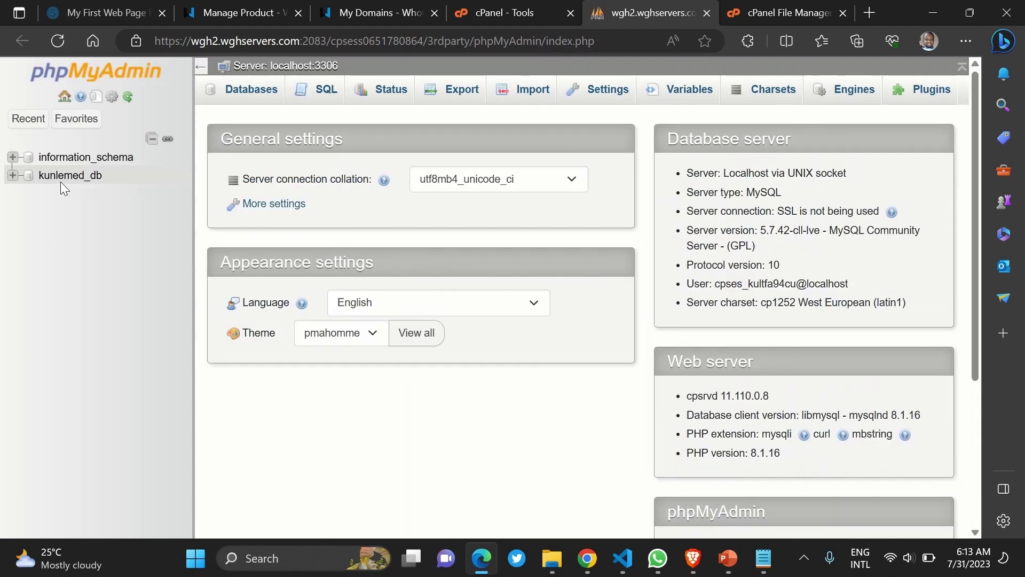
pyautogui.scroll(5, 60, 181)
pyautogui.scroll(-5, 111, 185)
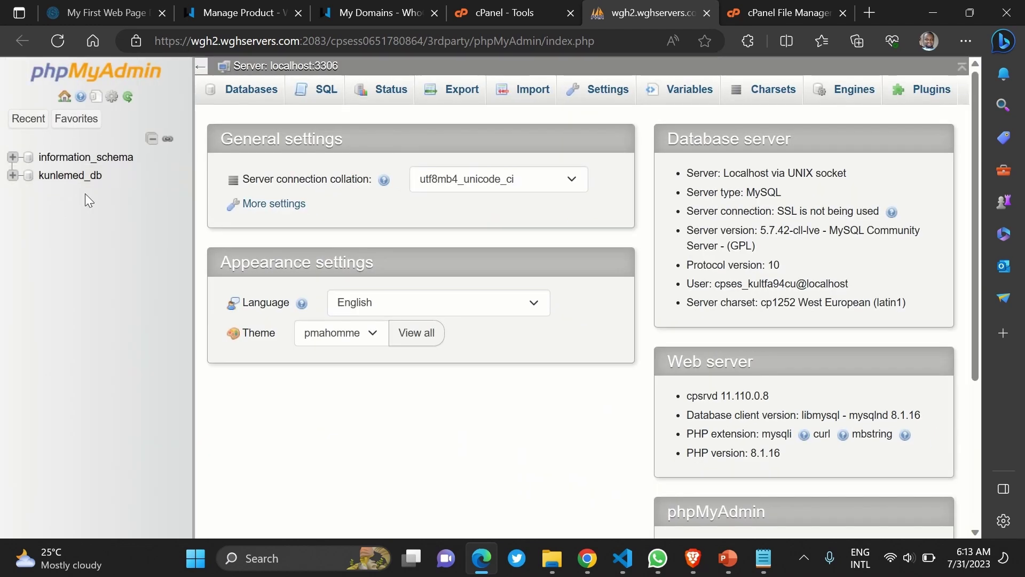
# Step: Run CREATE TABLE register (username, first_name, last_name) in kunlemed_db and view its empty rows
pyautogui.click(52, 182)
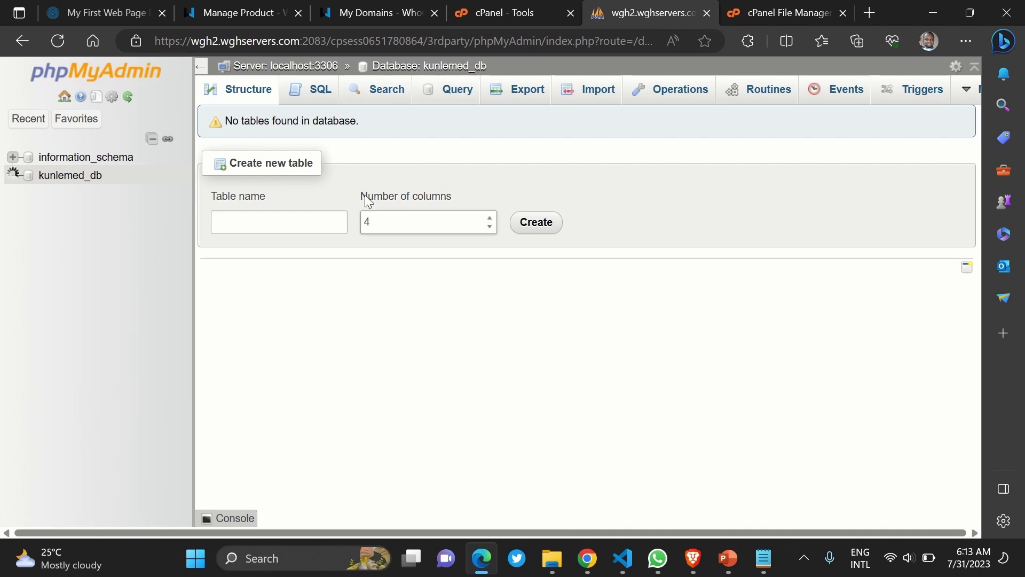
pyautogui.click(317, 97)
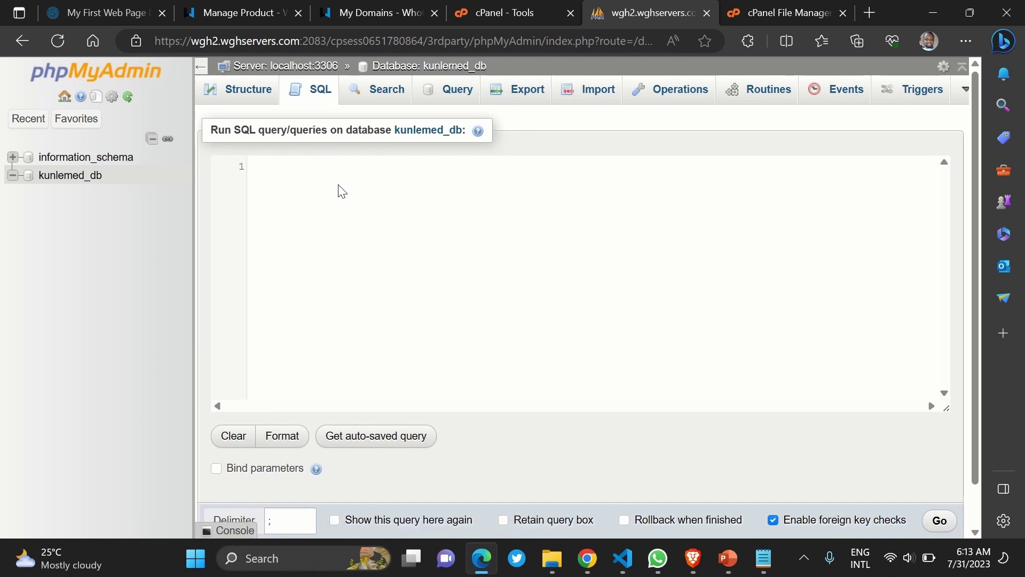
pyautogui.write('CREATE TABLE register (     username VARCHAR(30),     first_name VARCHAR(50),     last_name VARCHAR(50)  );')
pyautogui.scroll(-1, 339, 186)
pyautogui.scroll(5, 339, 185)
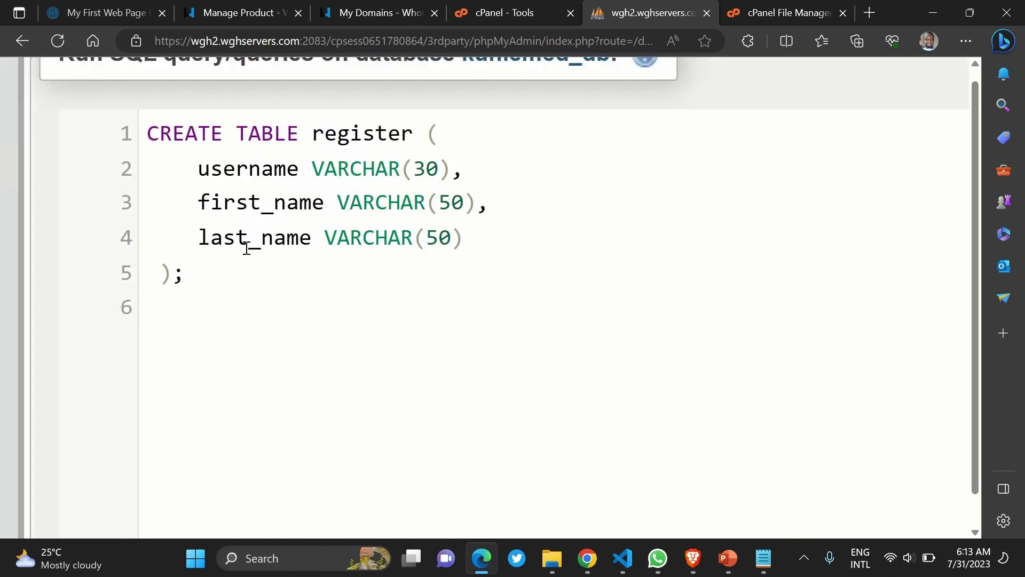
pyautogui.scroll(-5, 263, 274)
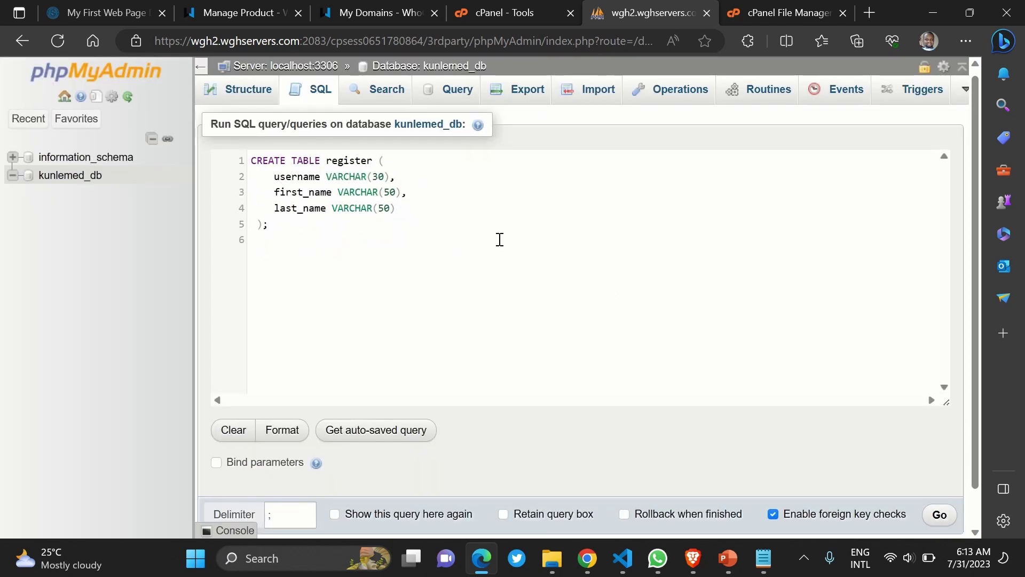
pyautogui.hotkey('ctrl', 'Return')
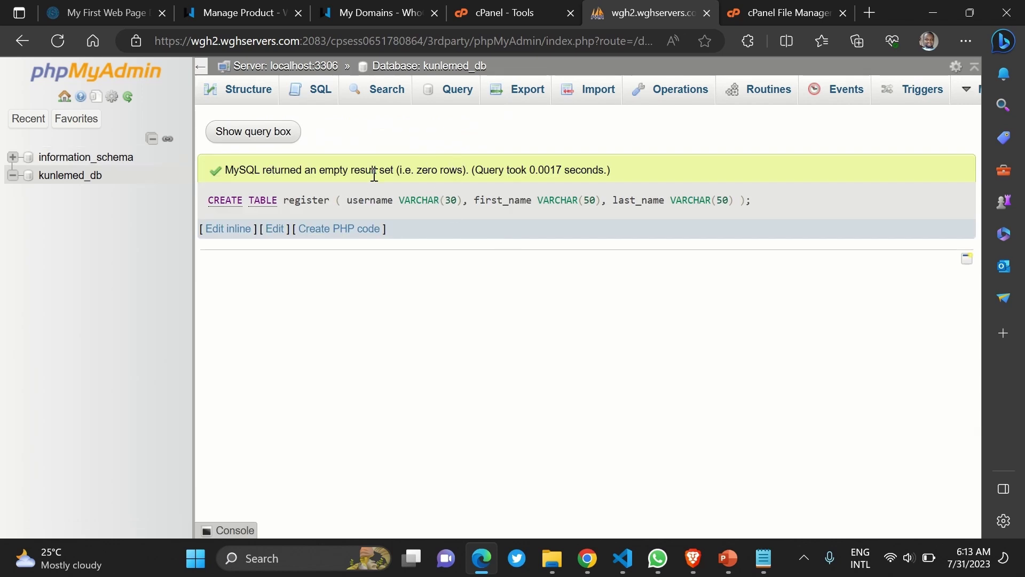
pyautogui.click(91, 181)
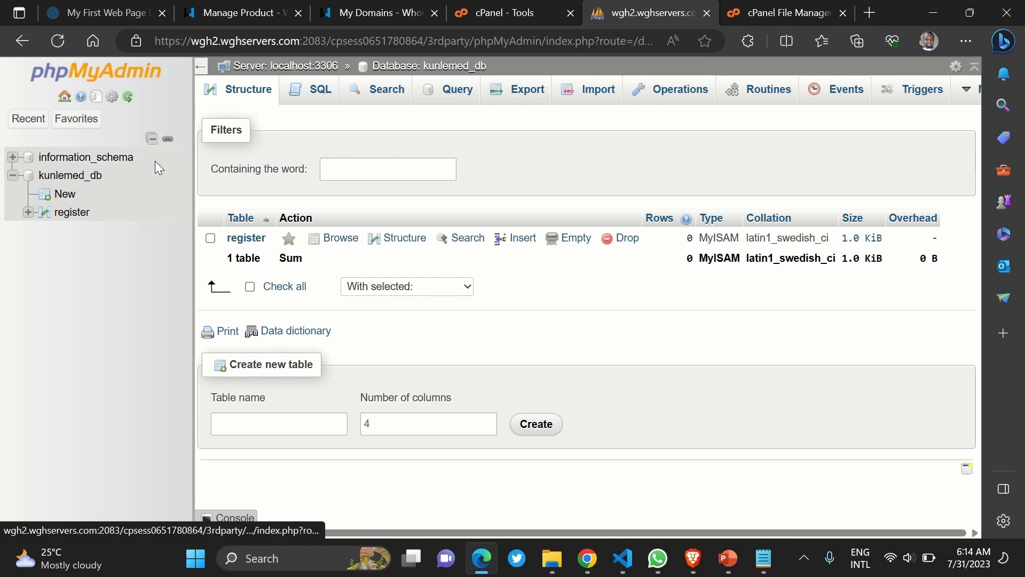
pyautogui.click(69, 213)
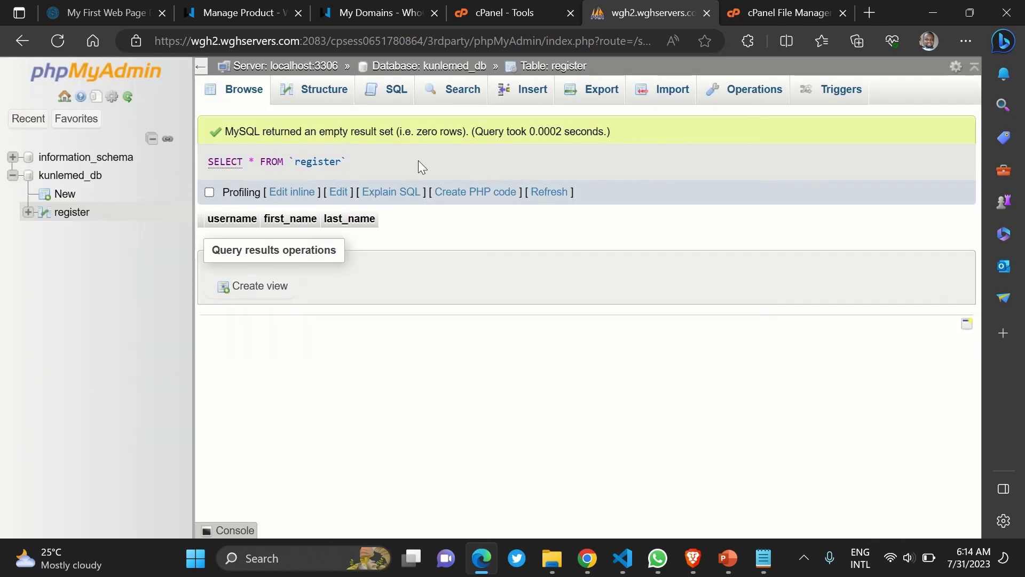
# Step: Edit connect.php in File Manager and type the database password into line 5
pyautogui.click(504, 8)
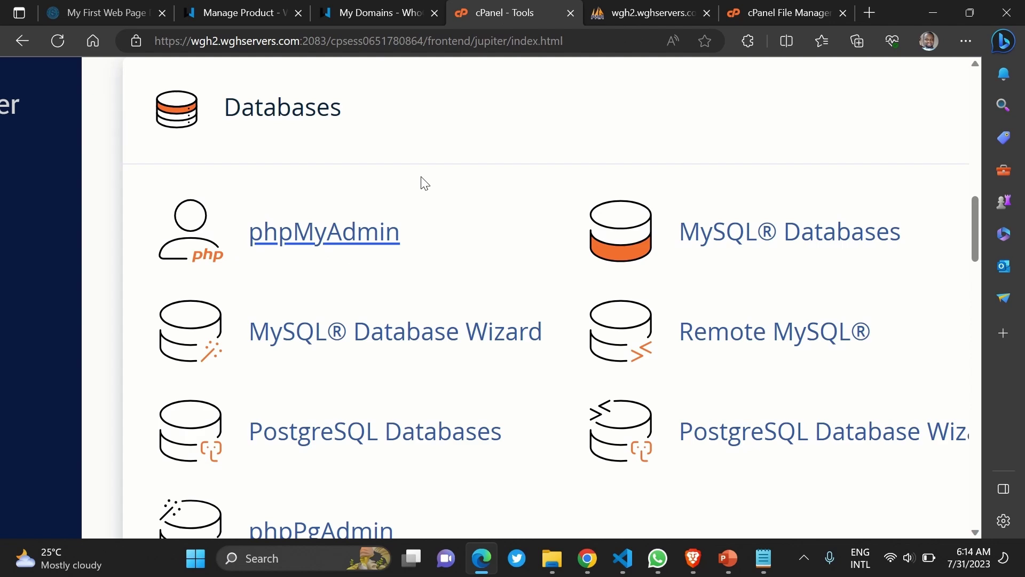
pyautogui.click(784, 5)
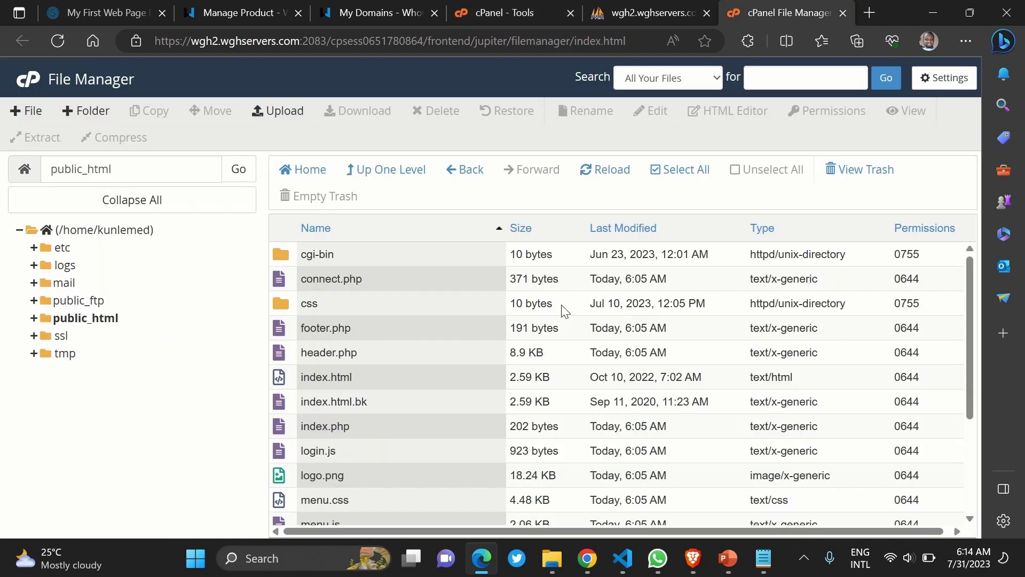
pyautogui.click(319, 278)
pyautogui.rightClick(319, 278)
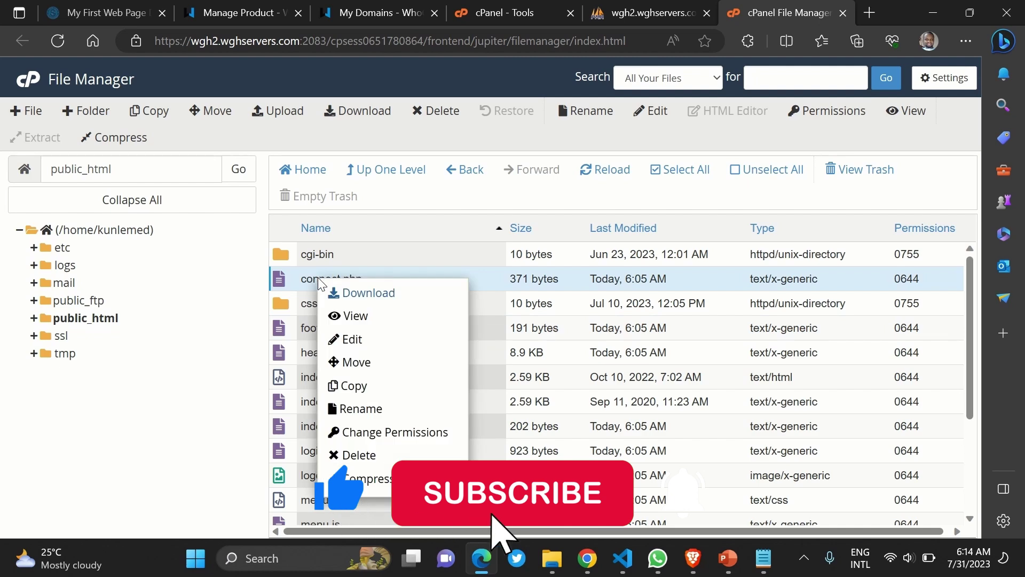
pyautogui.click(366, 340)
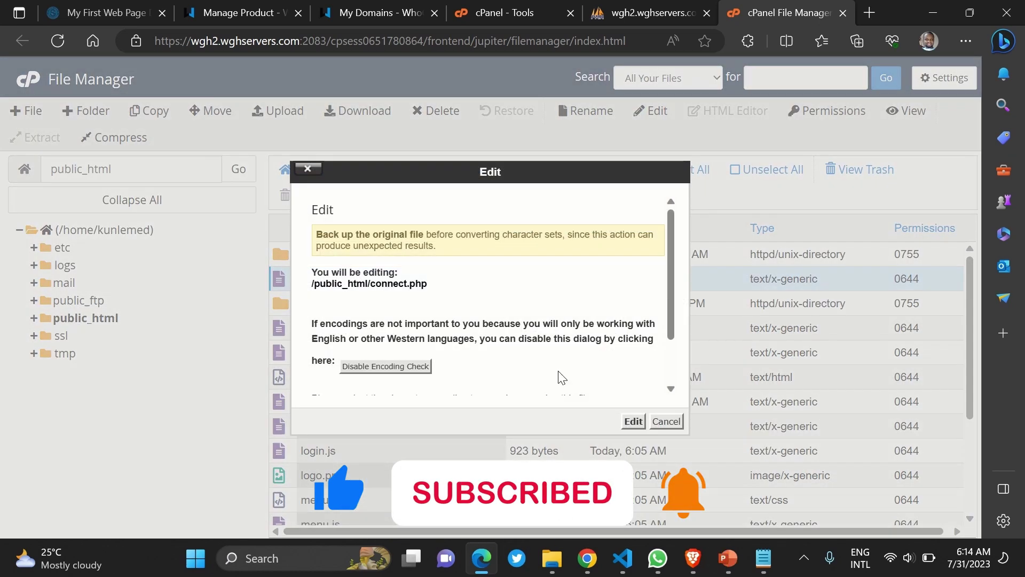
pyautogui.click(633, 421)
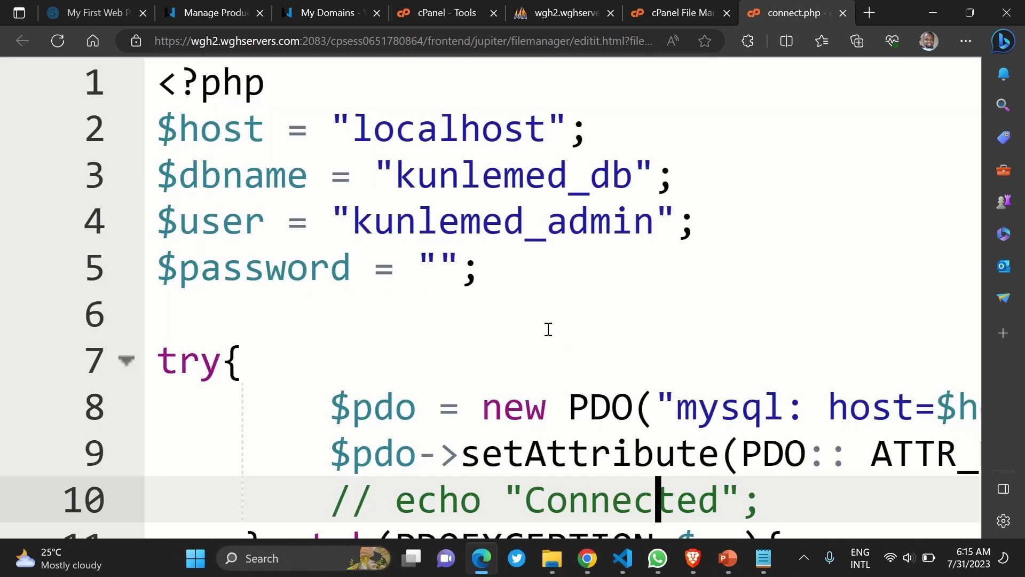
pyautogui.click(446, 260)
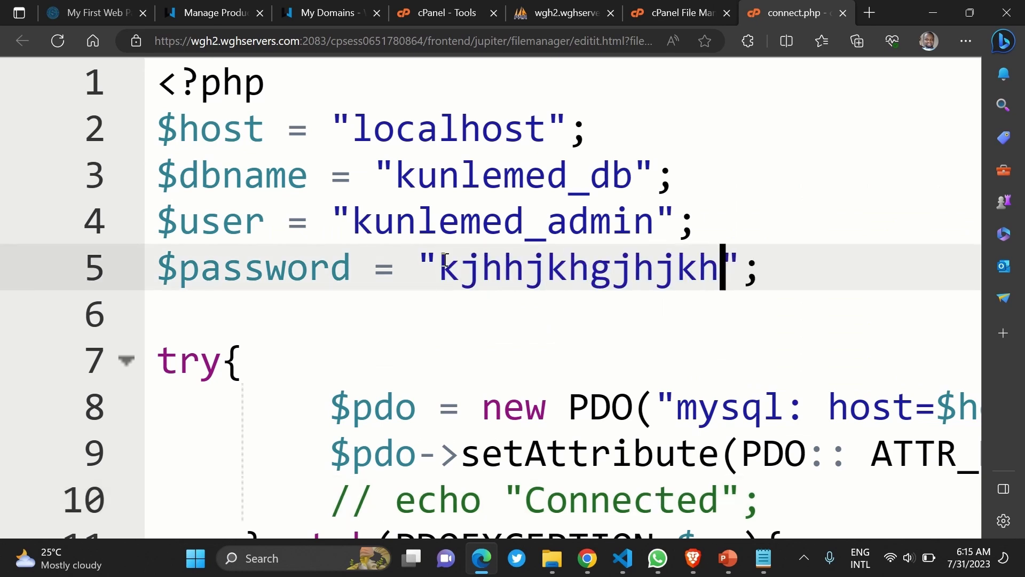
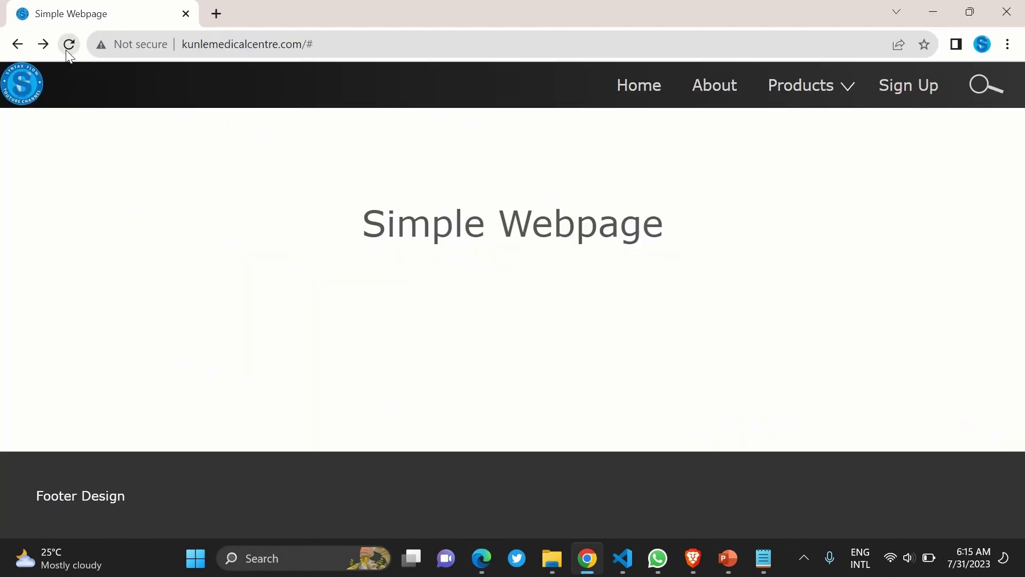
# Step: Reload the site, open the Sign Up form and fill the username from autofill
pyautogui.click(66, 51)
pyautogui.click(901, 86)
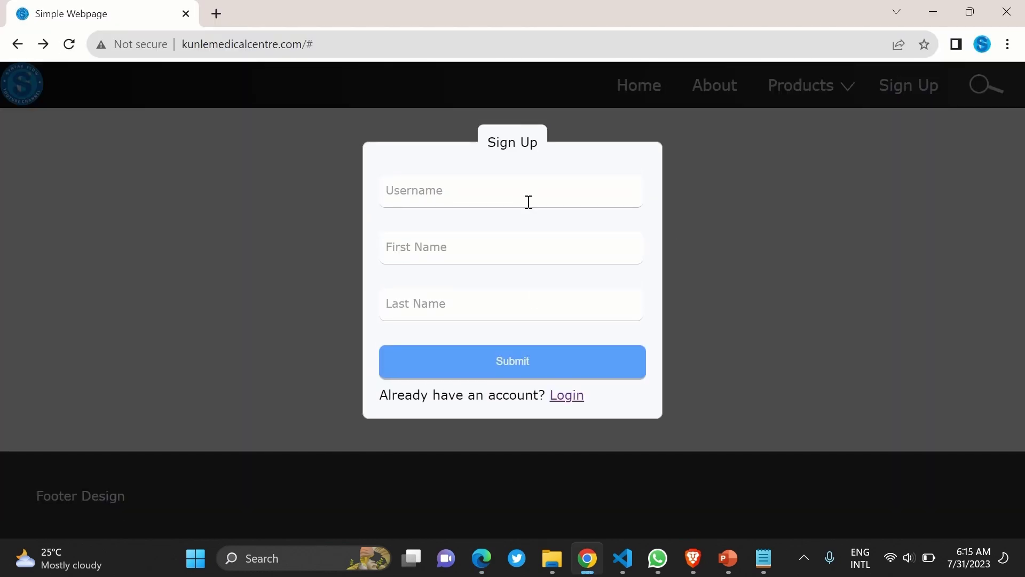
pyautogui.click(515, 177)
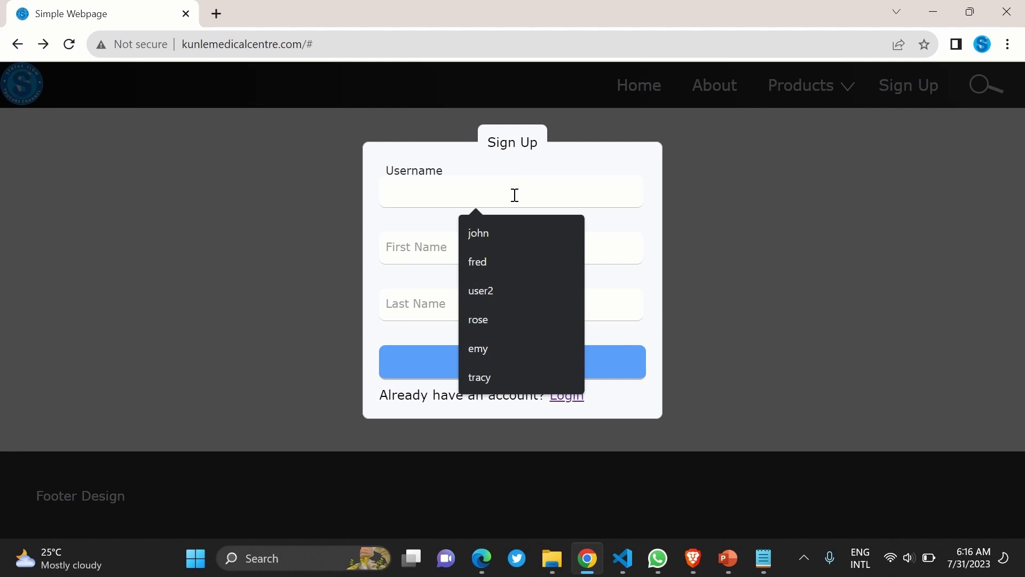
pyautogui.click(506, 234)
pyautogui.click(506, 245)
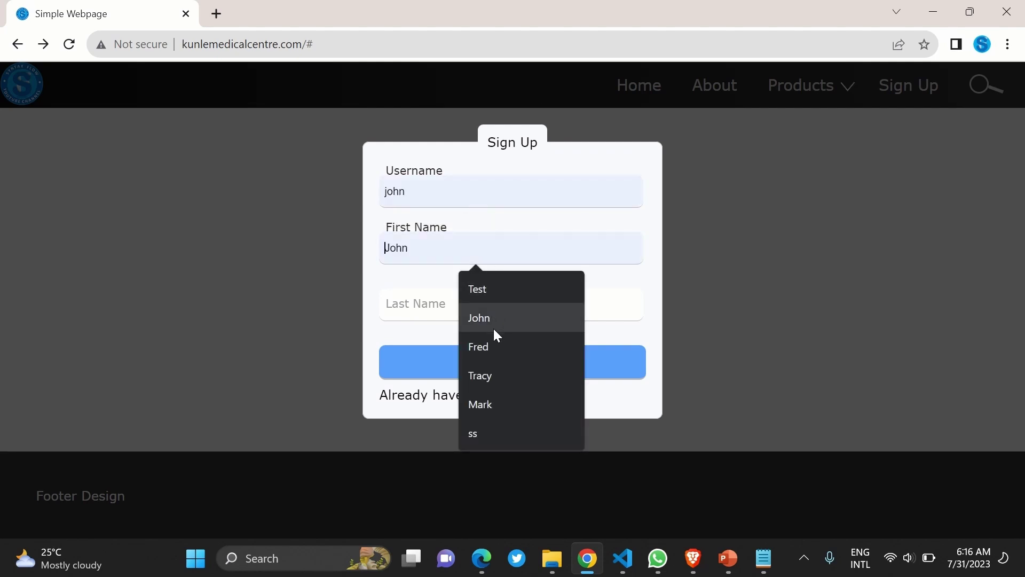
# Step: Autofill the first and last name and submit the sign-up form
pyautogui.click(493, 348)
pyautogui.click(446, 301)
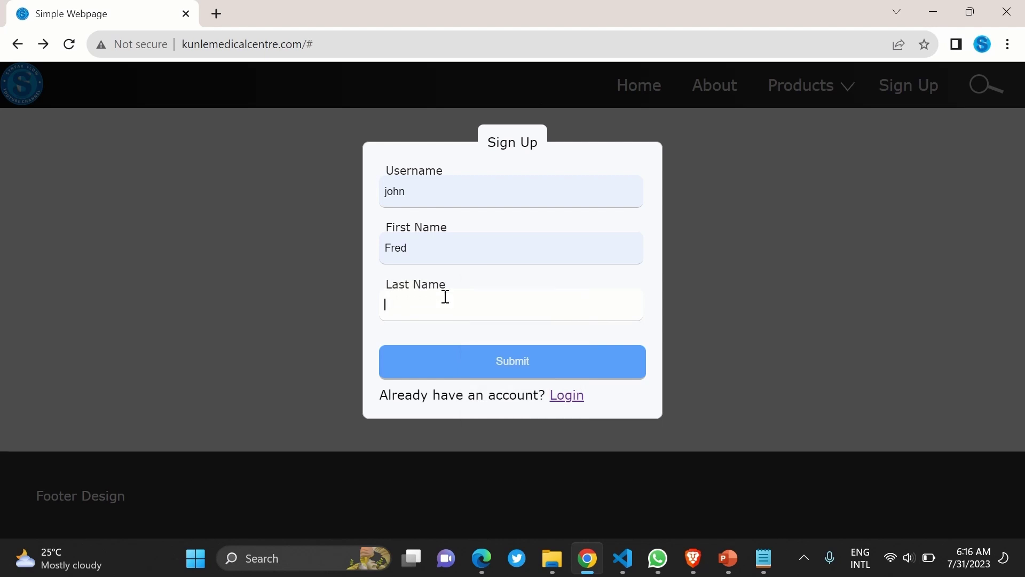
pyautogui.click(446, 303)
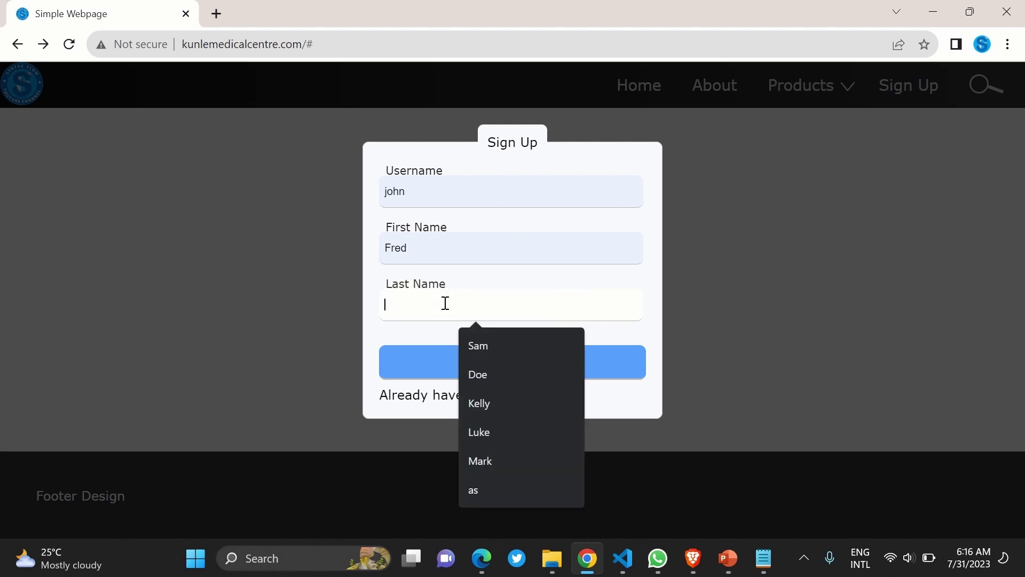
pyautogui.click(483, 405)
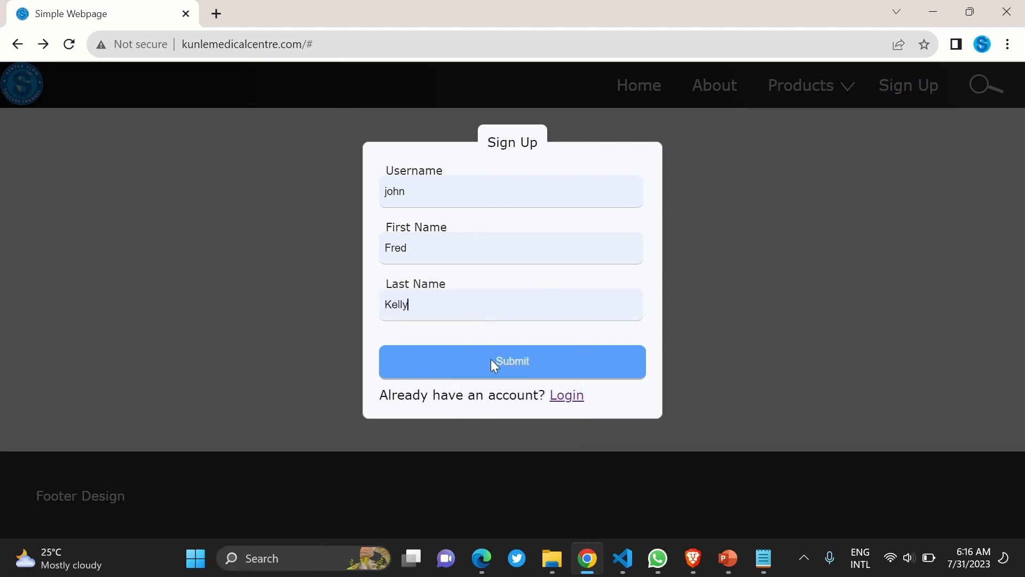
pyautogui.click(531, 367)
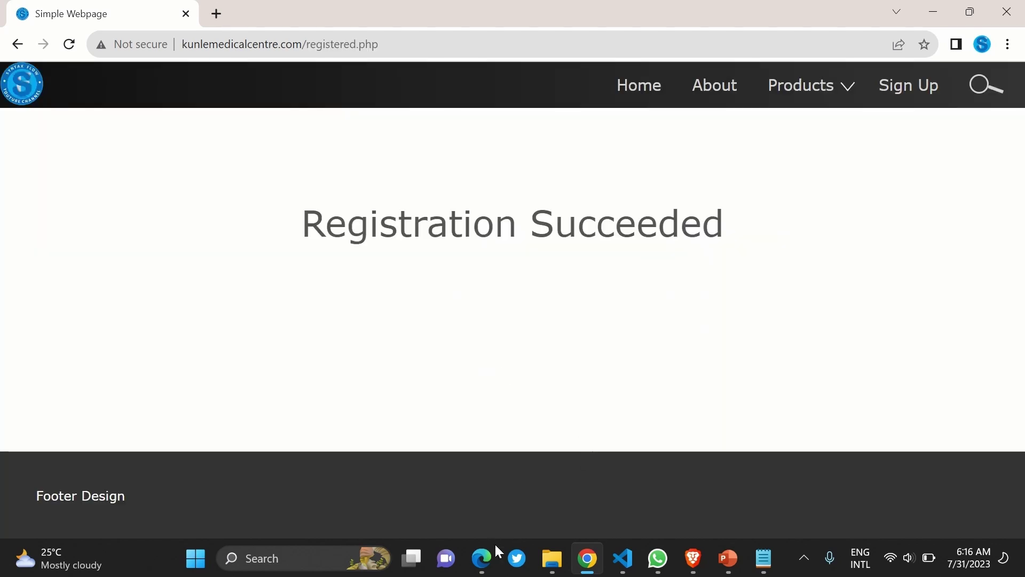
pyautogui.click(482, 558)
# Step: Confirm the new sign-up row in the phpMyAdmin register table, then return to the Chrome site
pyautogui.scroll(6, 328, 321)
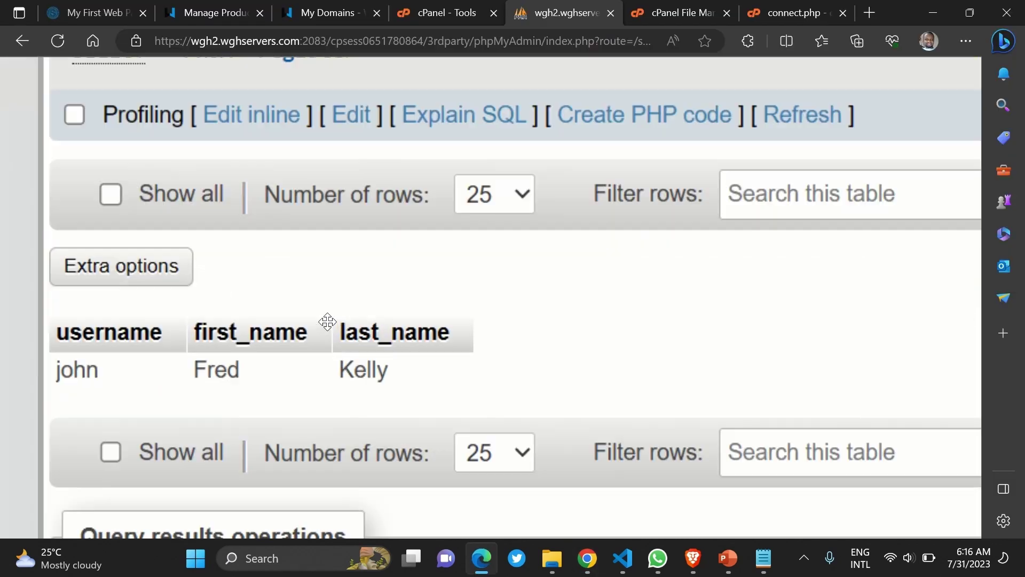
pyautogui.hscroll(-4, 327, 321)
pyautogui.scroll(-1, 328, 322)
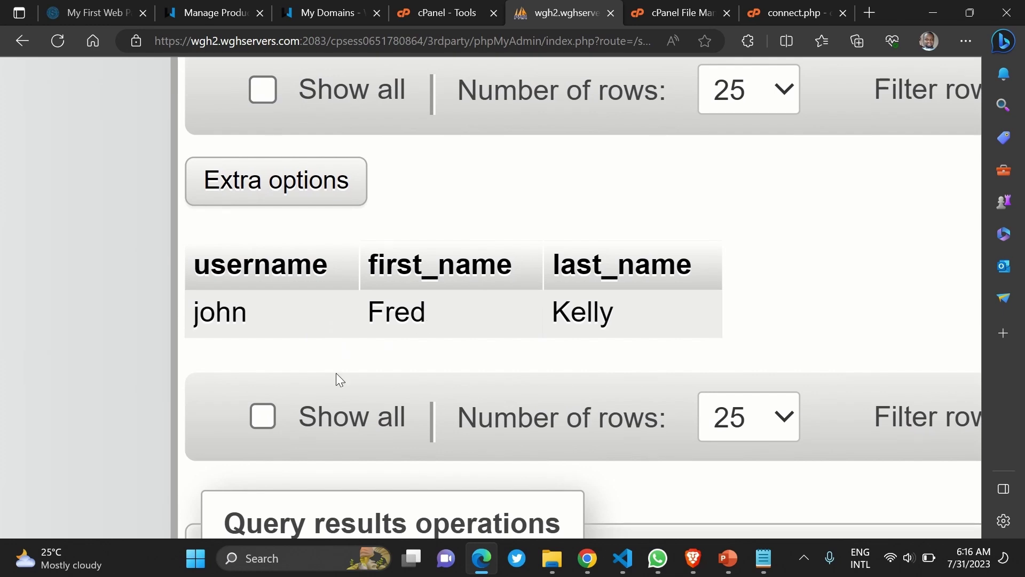
pyautogui.scroll(-6, 327, 382)
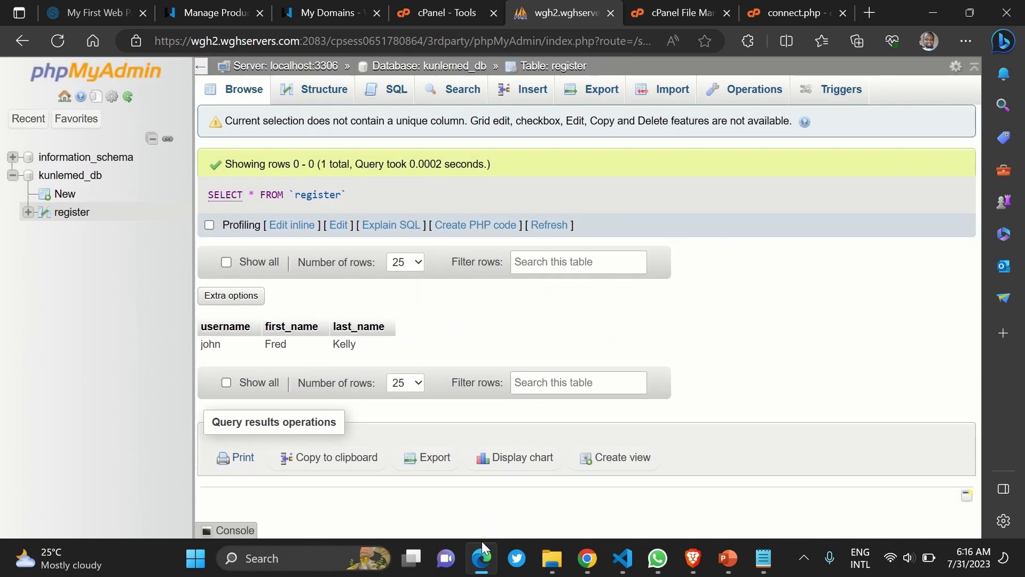
pyautogui.click(479, 565)
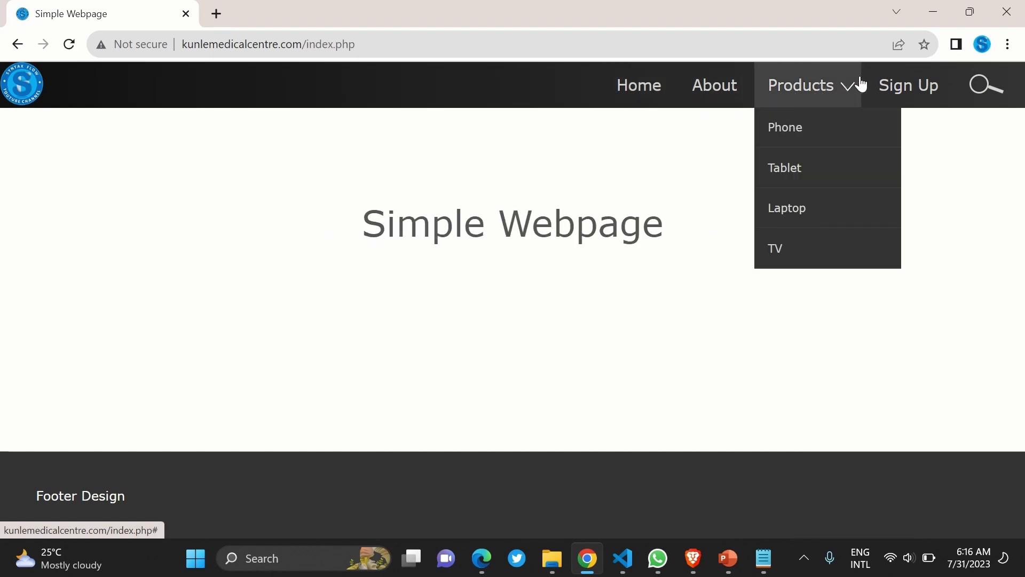
# Step: Submit a second sign-up with username test, first name Test and an autofilled last name
pyautogui.click(900, 85)
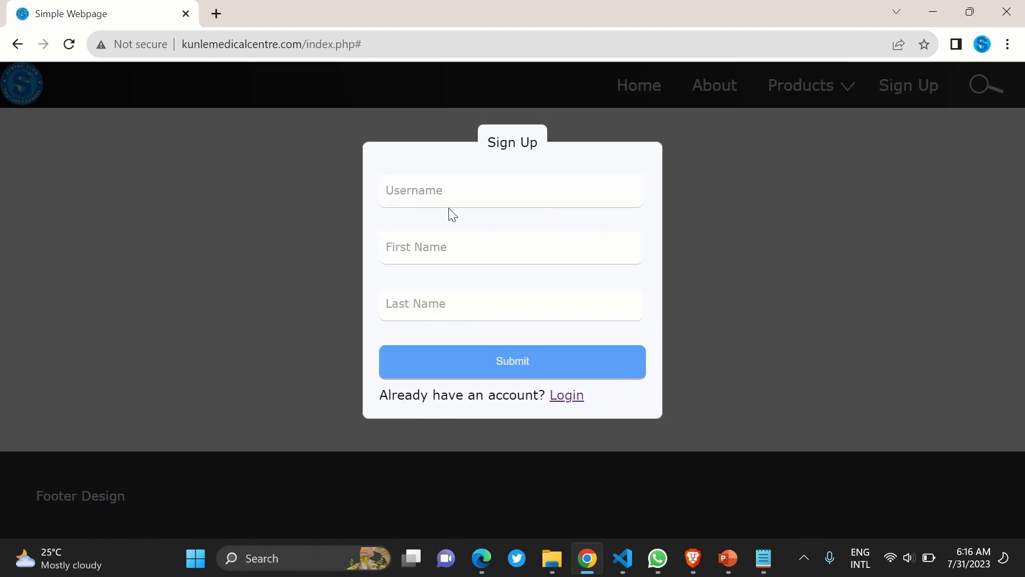
pyautogui.click(429, 193)
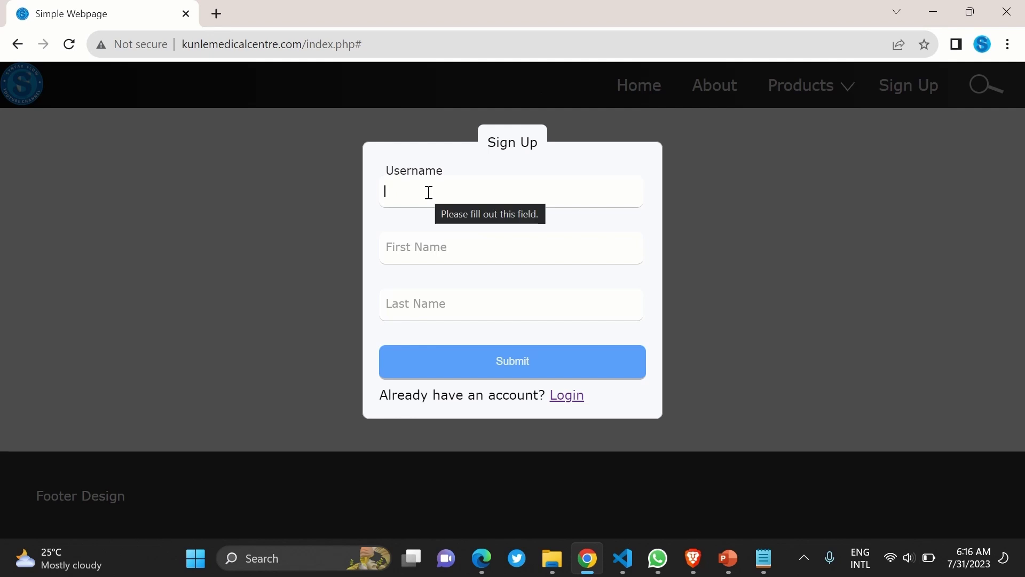
pyautogui.write('test')
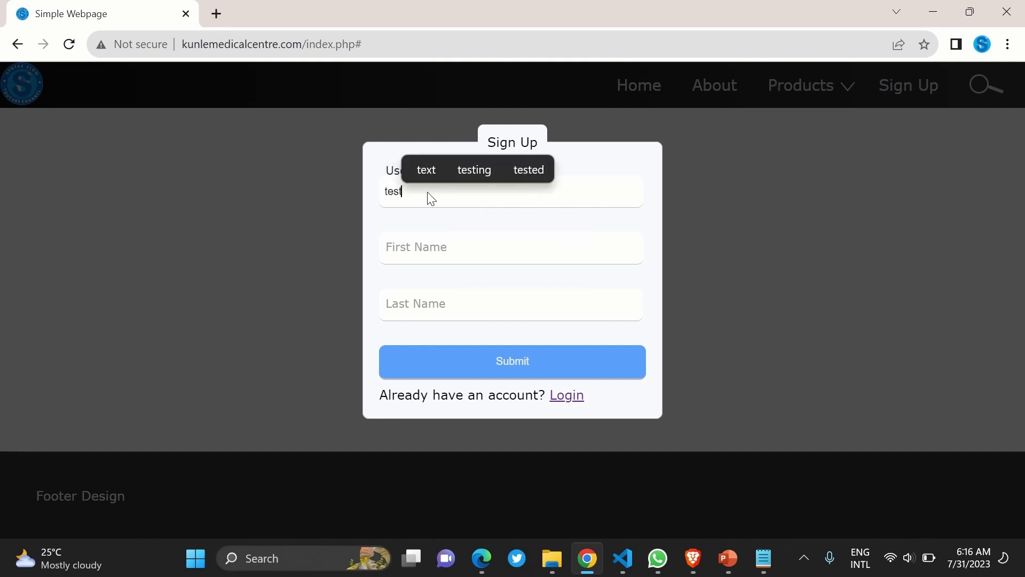
pyautogui.click(440, 260)
pyautogui.write('T')
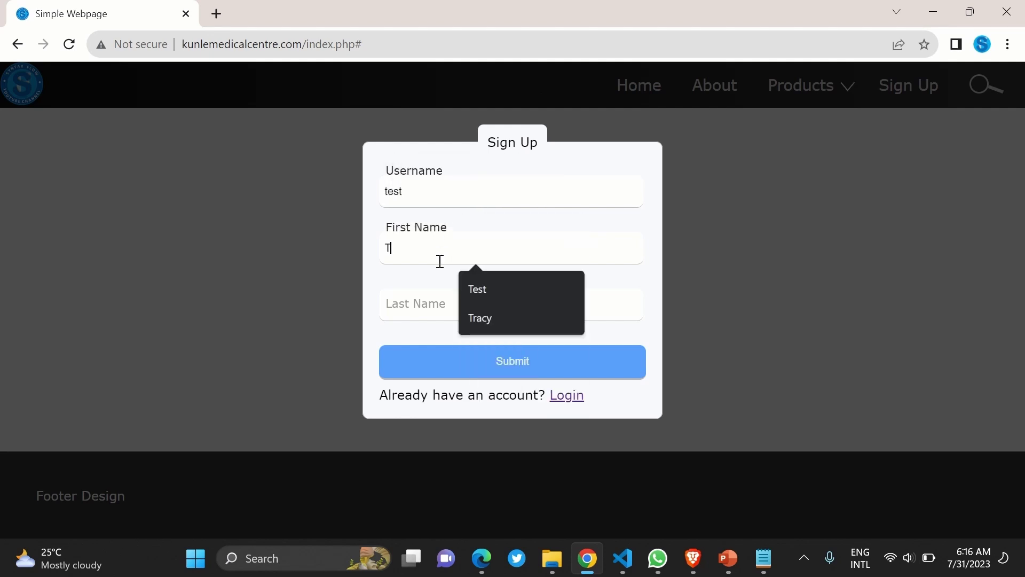
pyautogui.write('est')
pyautogui.click(444, 294)
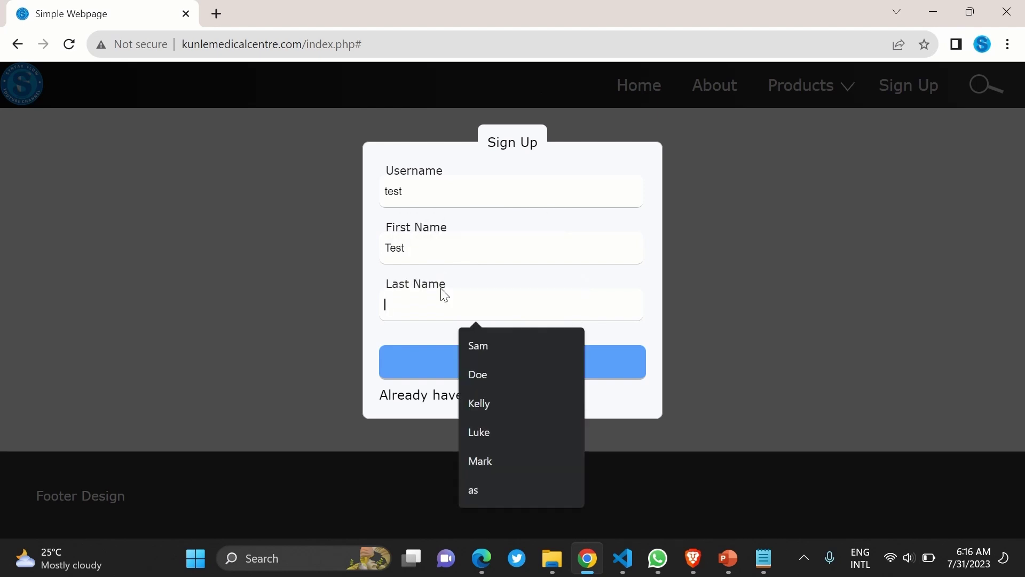
pyautogui.click(489, 460)
pyautogui.click(449, 362)
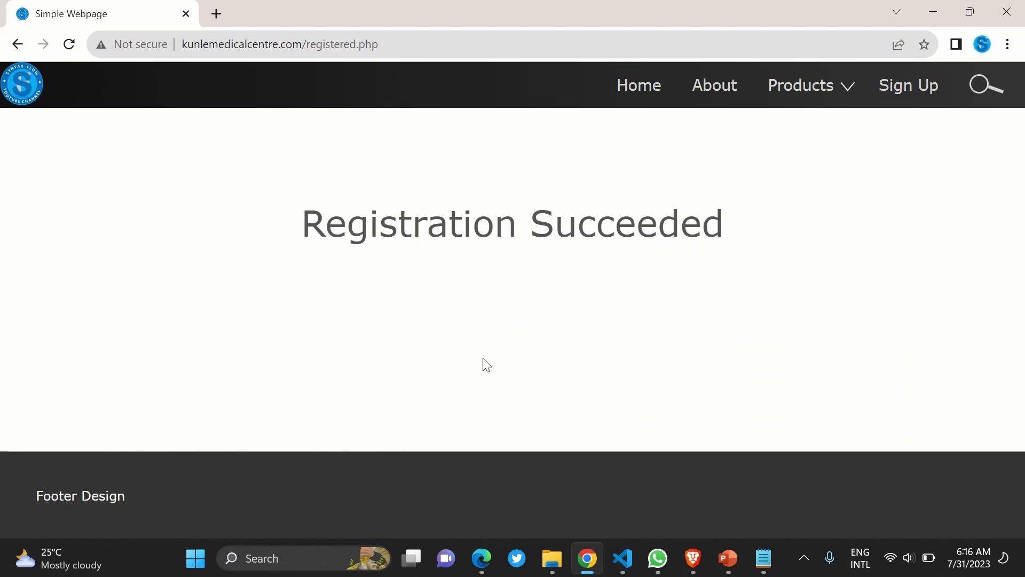
# Step: Reload the register table's Browse view in phpMyAdmin so it shows both sign-up rows
pyautogui.click(489, 555)
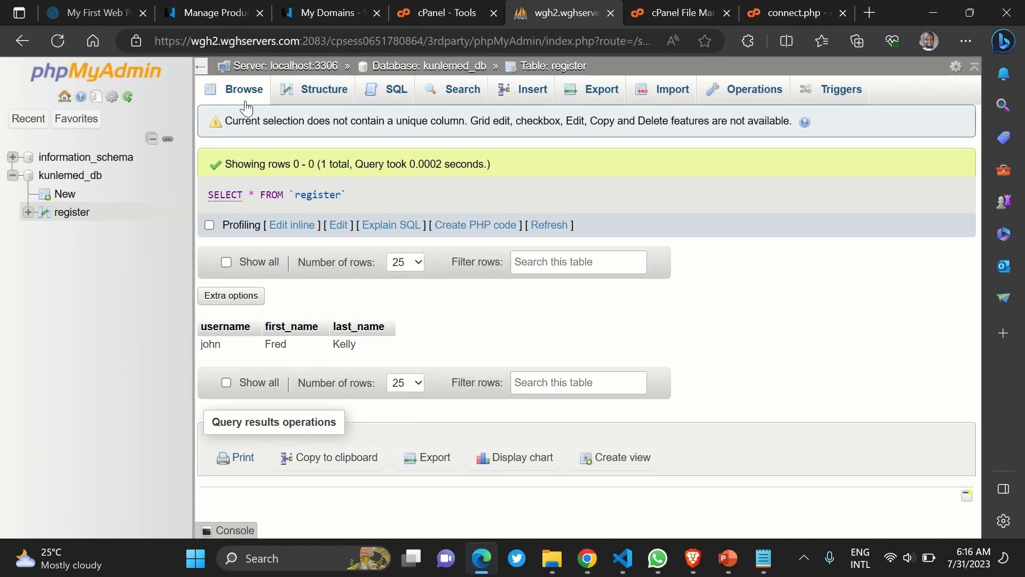
pyautogui.click(244, 101)
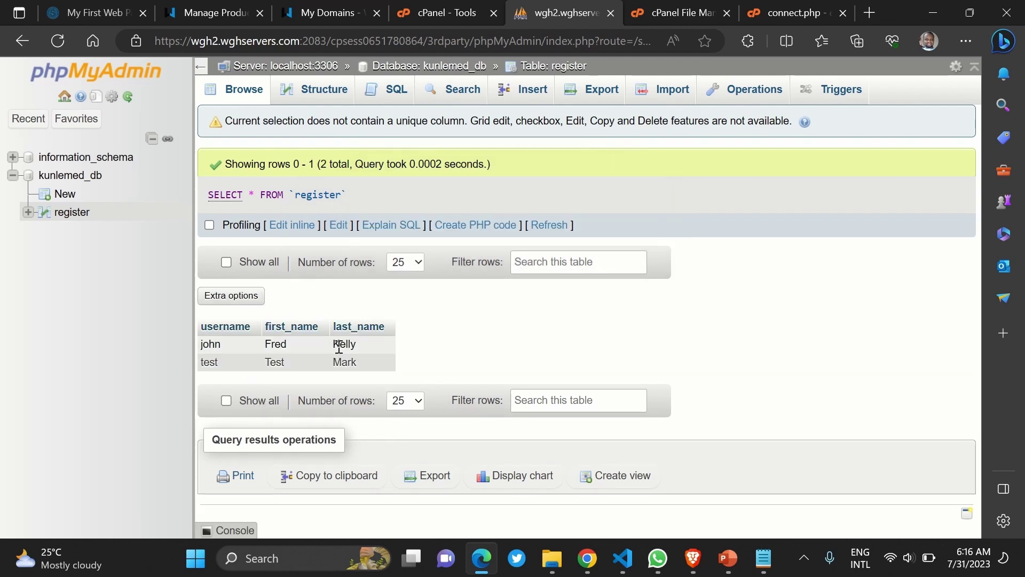
pyautogui.keyDown('ctrl'); pyautogui.scroll(7, 339, 347); pyautogui.keyUp('ctrl')
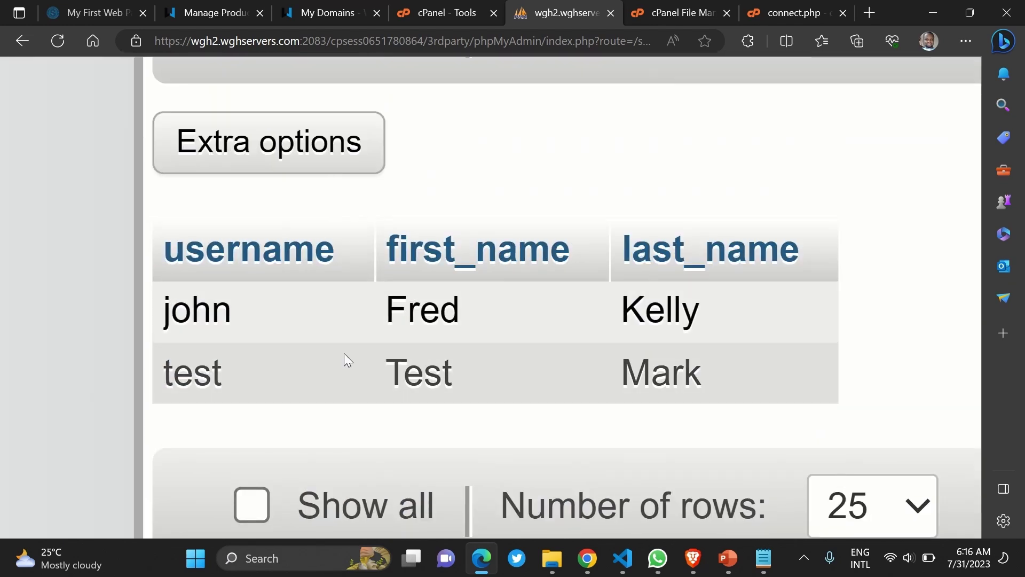
pyautogui.keyDown('ctrl'); pyautogui.scroll(-7, 446, 349); pyautogui.keyUp('ctrl')
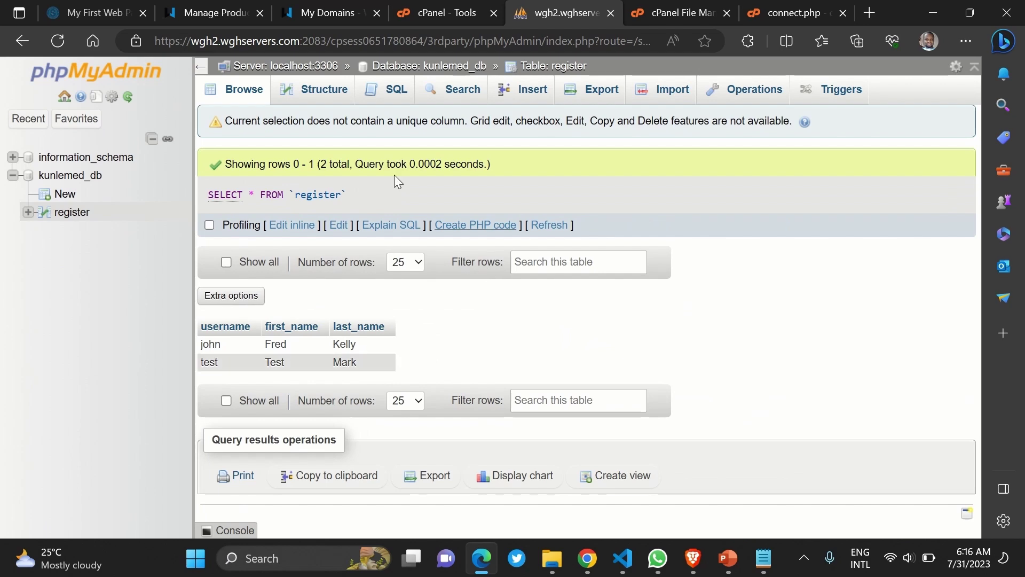